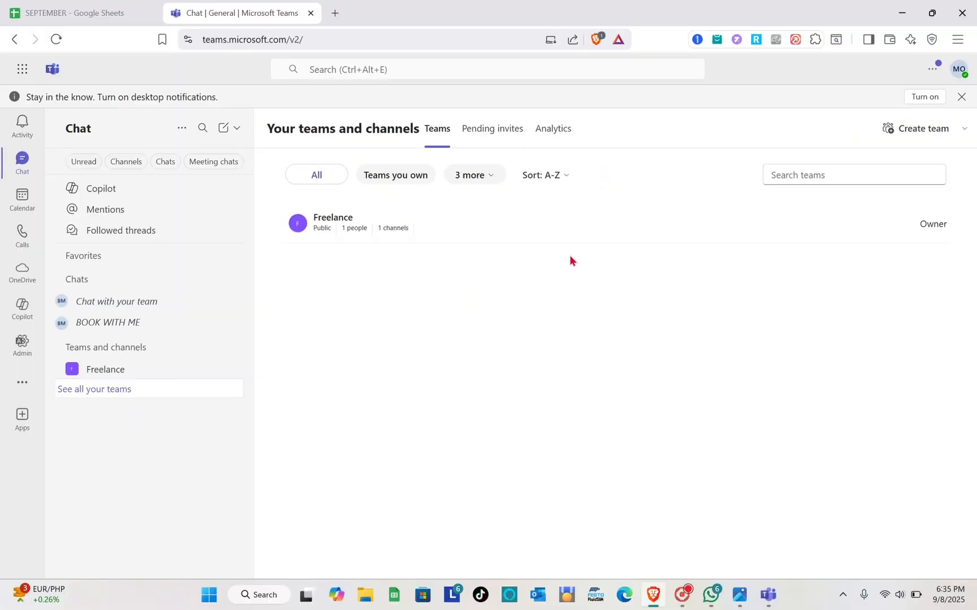
left_click(22, 69)
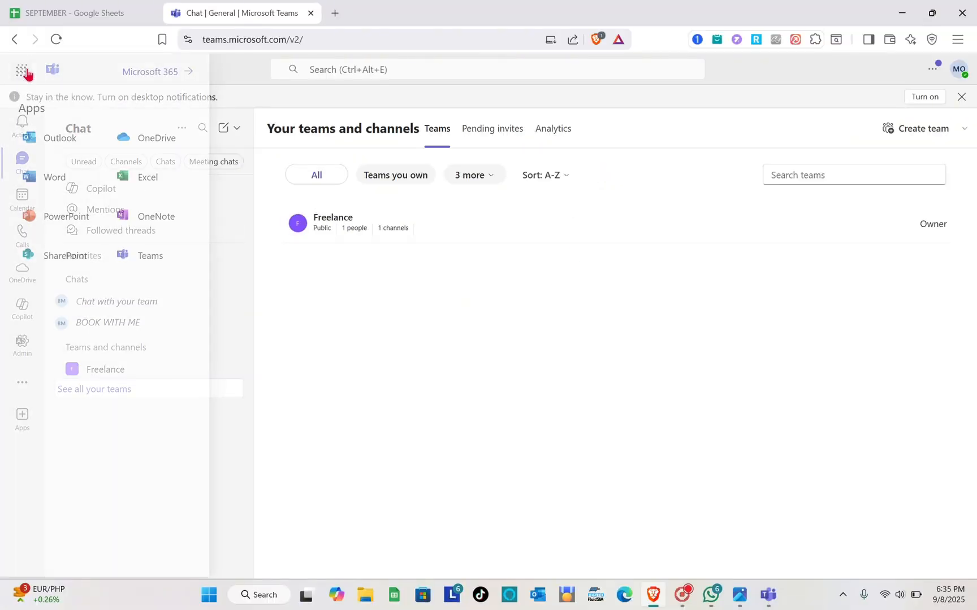
left_click(378, 377)
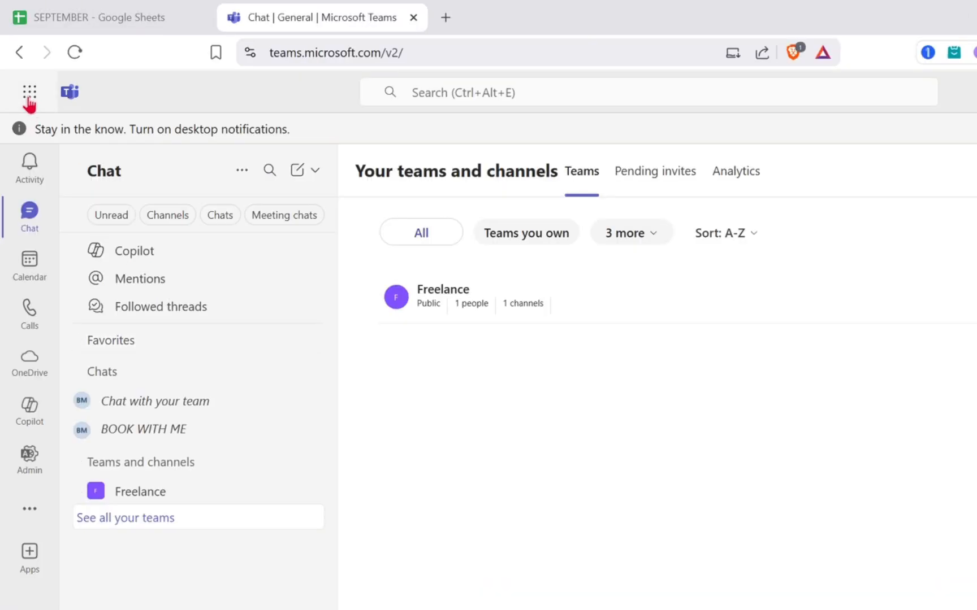
left_click(30, 96)
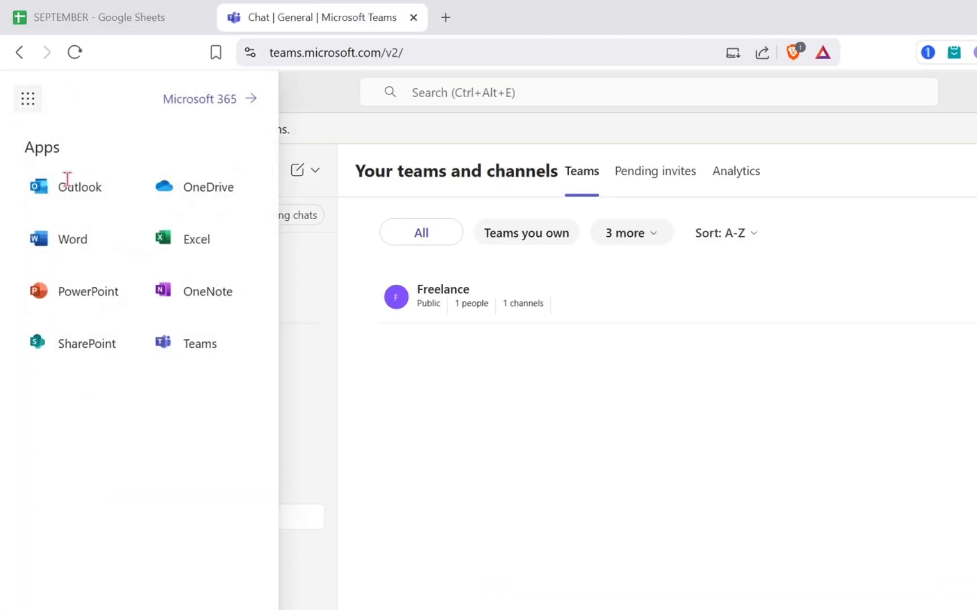
left_click(499, 483)
left_click(30, 92)
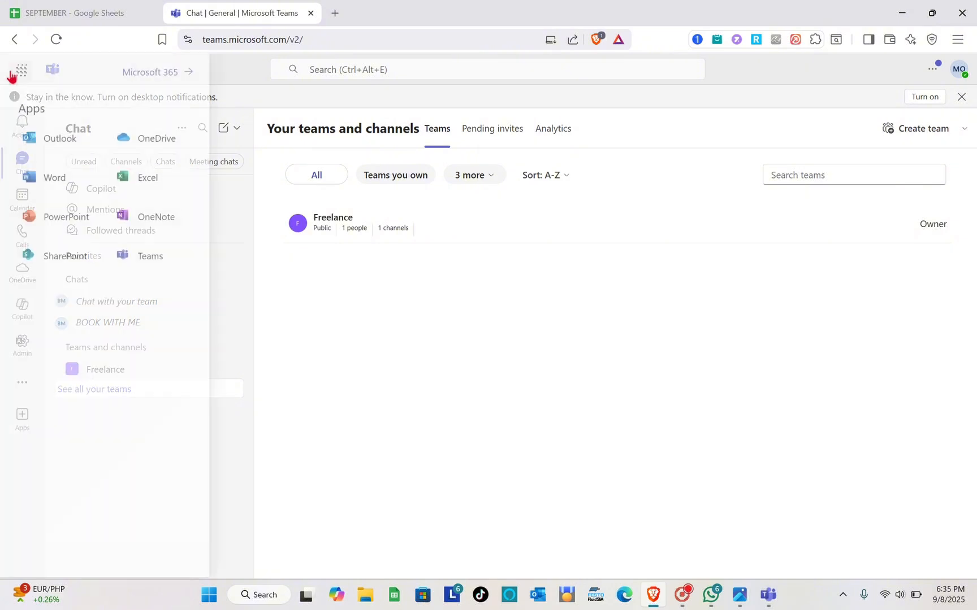
left_click(326, 340)
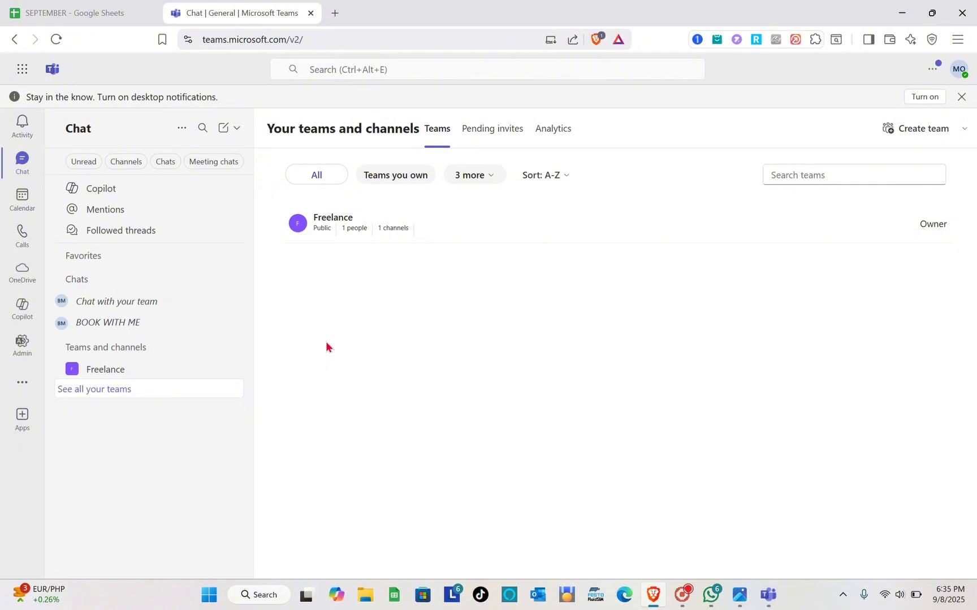
- Start creating a new team from scratch and name it "Grade 10 Math"
left_click(908, 134)
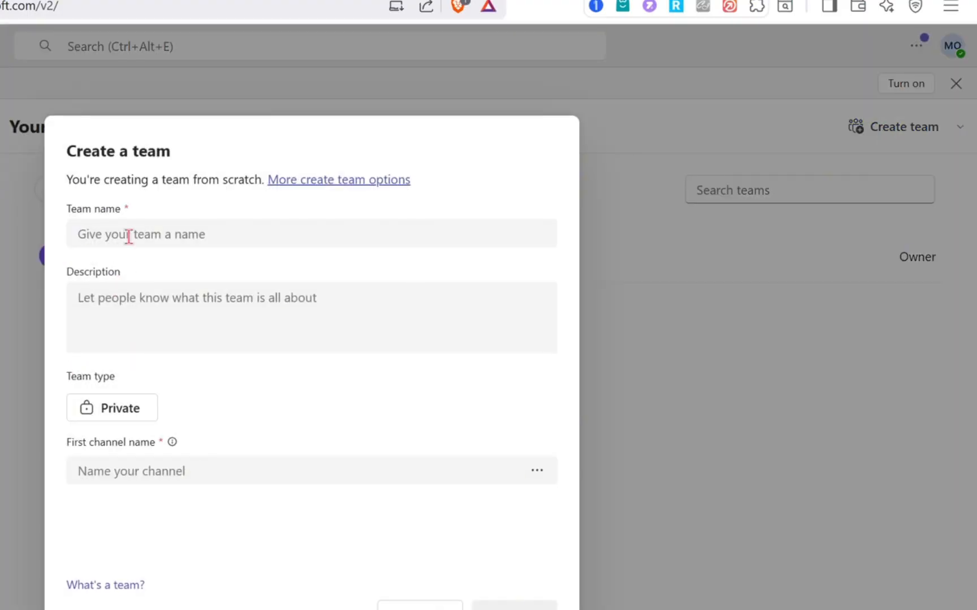
left_click(129, 236)
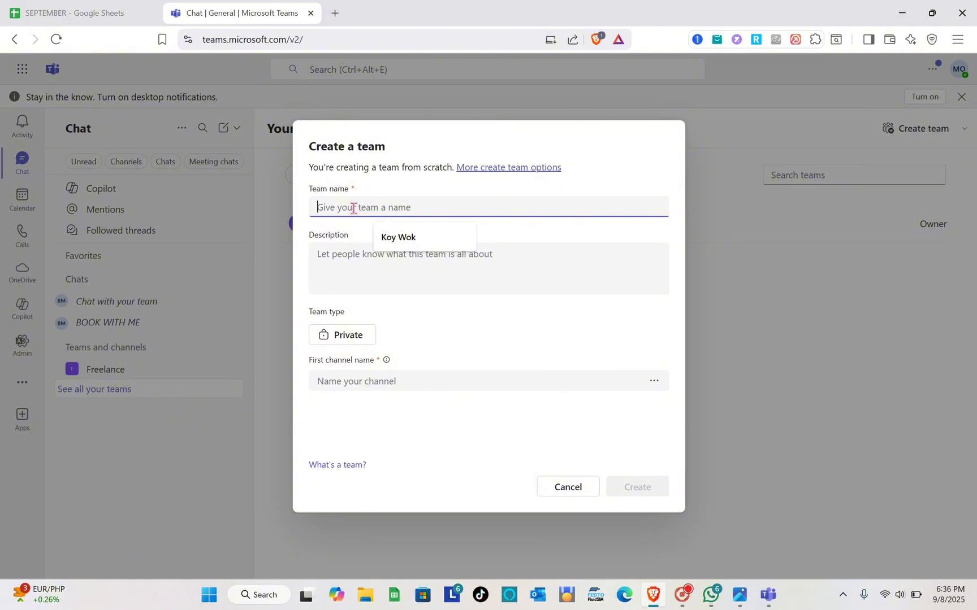
type("Gra")
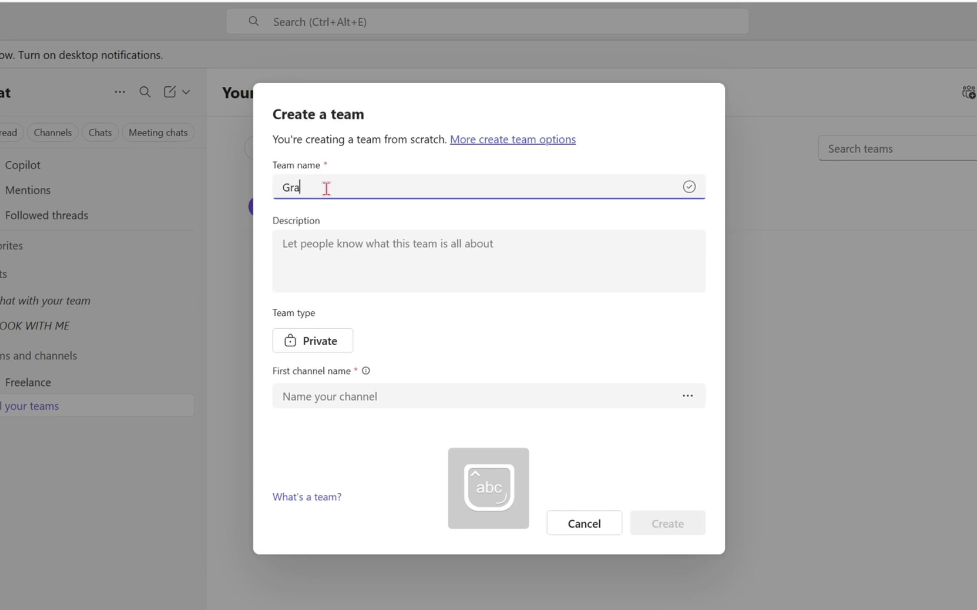
type("de 1")
type("0 Ma")
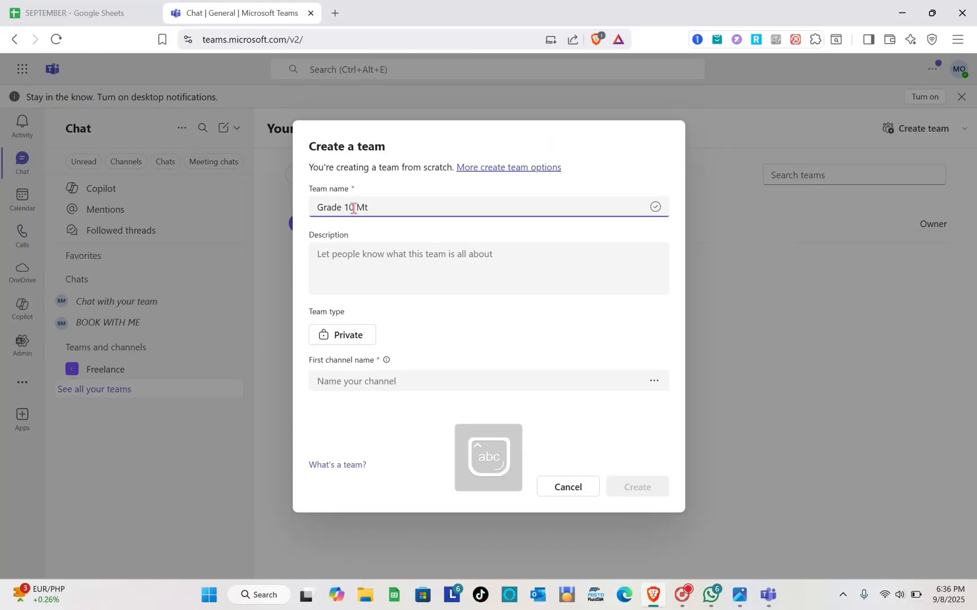
type("ath")
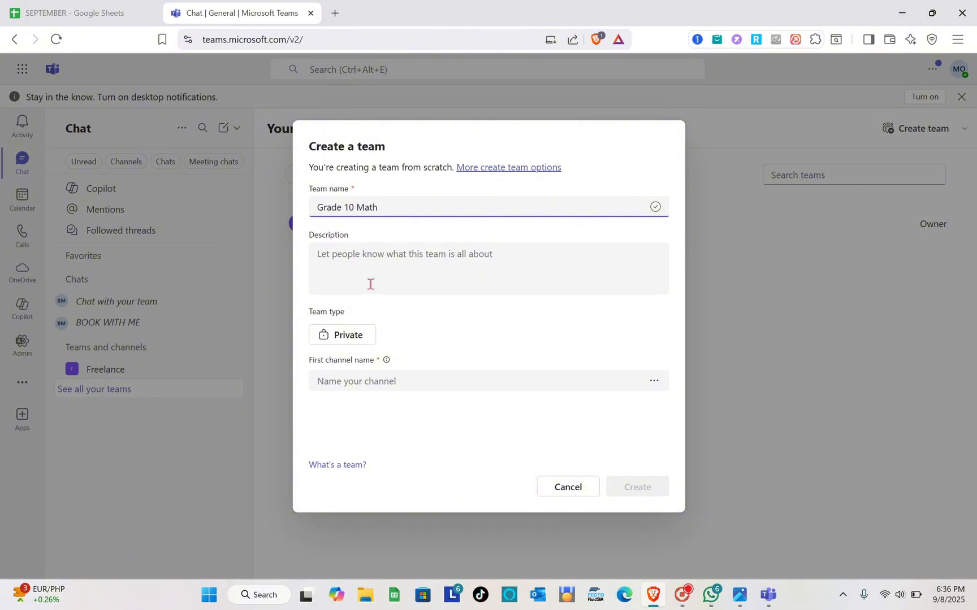
- Name the team's first channel "CLASS A" and create the private team without a description
left_click(351, 262)
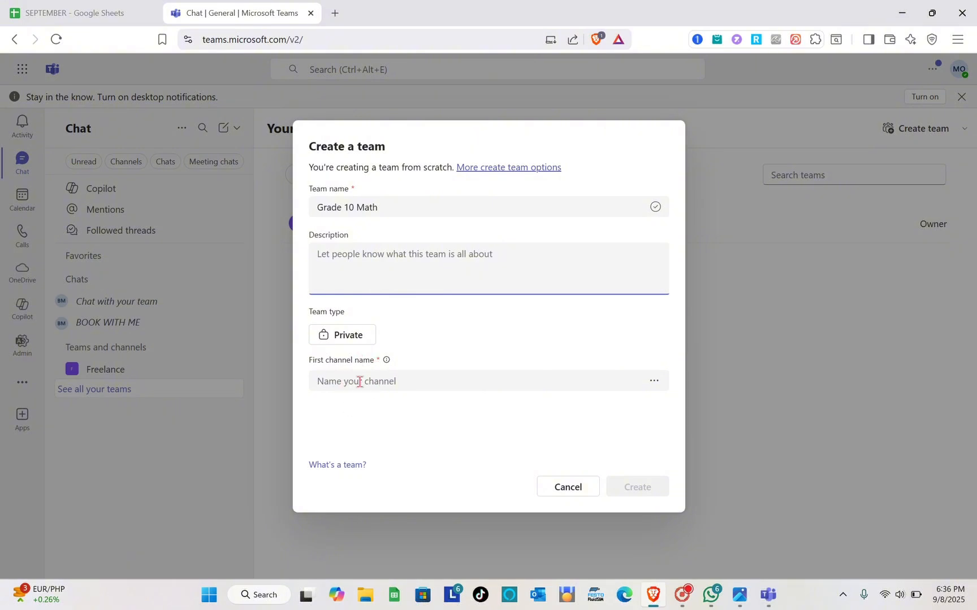
left_click(359, 382)
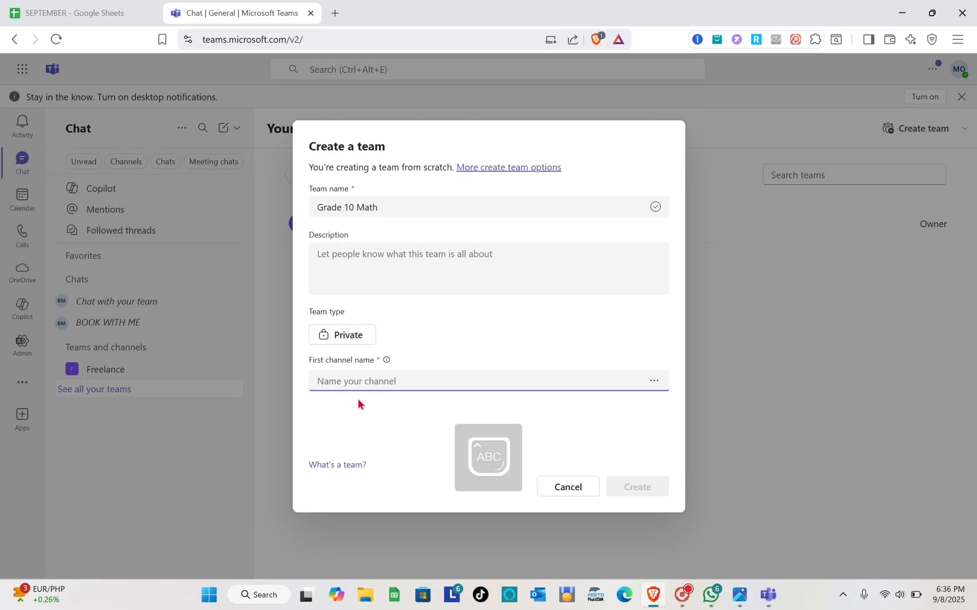
type("CLASS A")
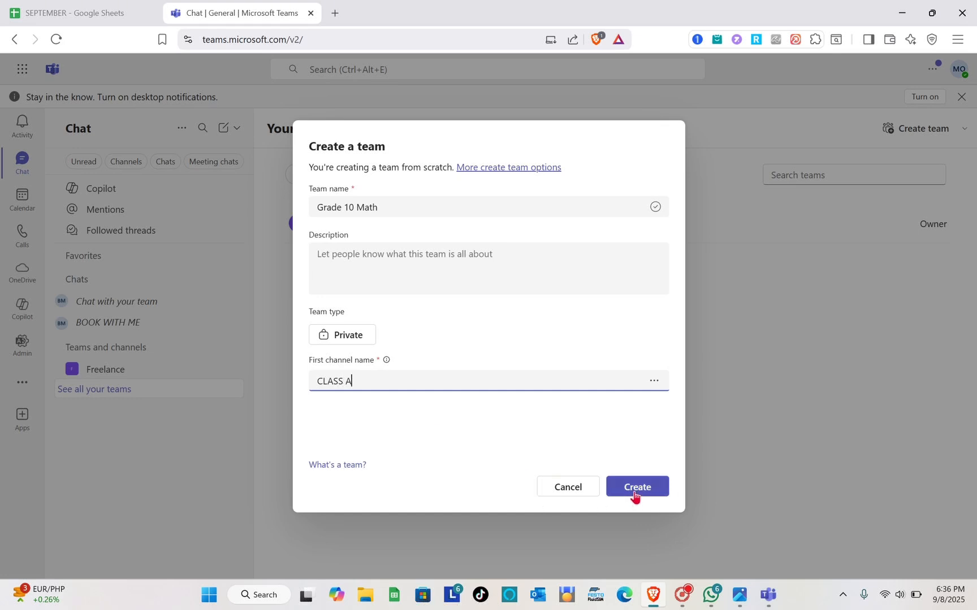
left_click(635, 495)
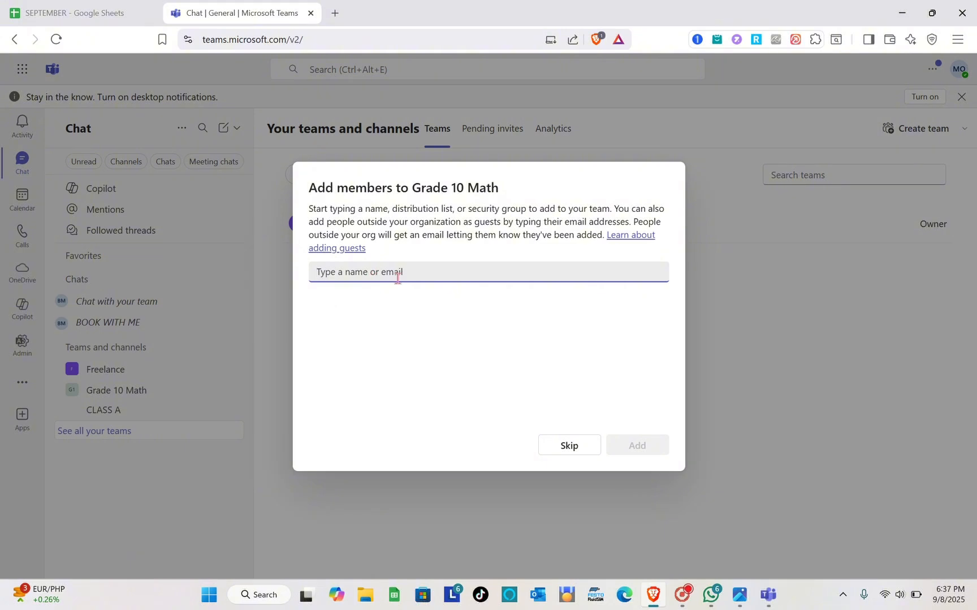
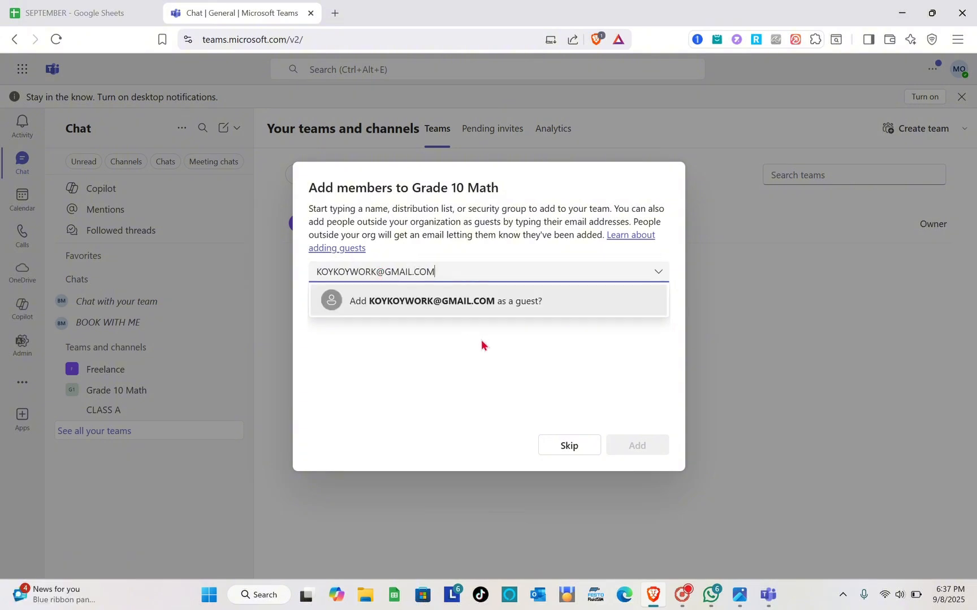
- Add a guest to the Grade 10 Math team by entering the guest's e-mail address, and close the finished dialog
left_click(427, 301)
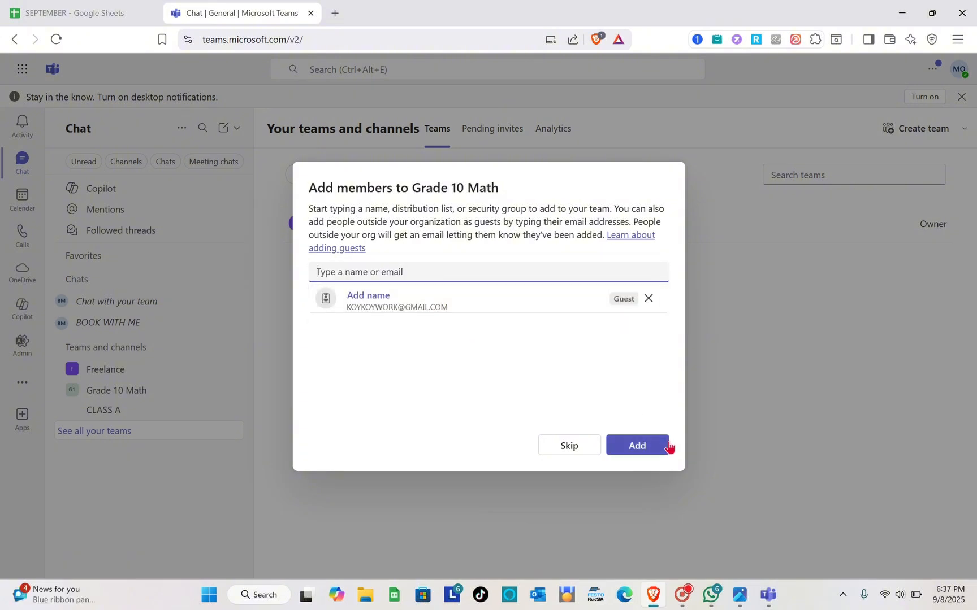
left_click(645, 450)
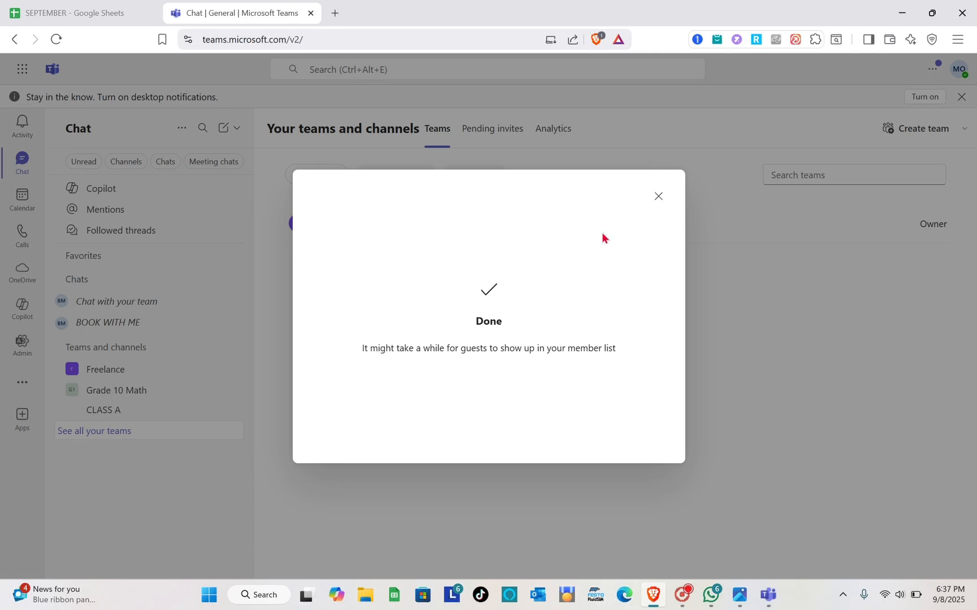
left_click(657, 197)
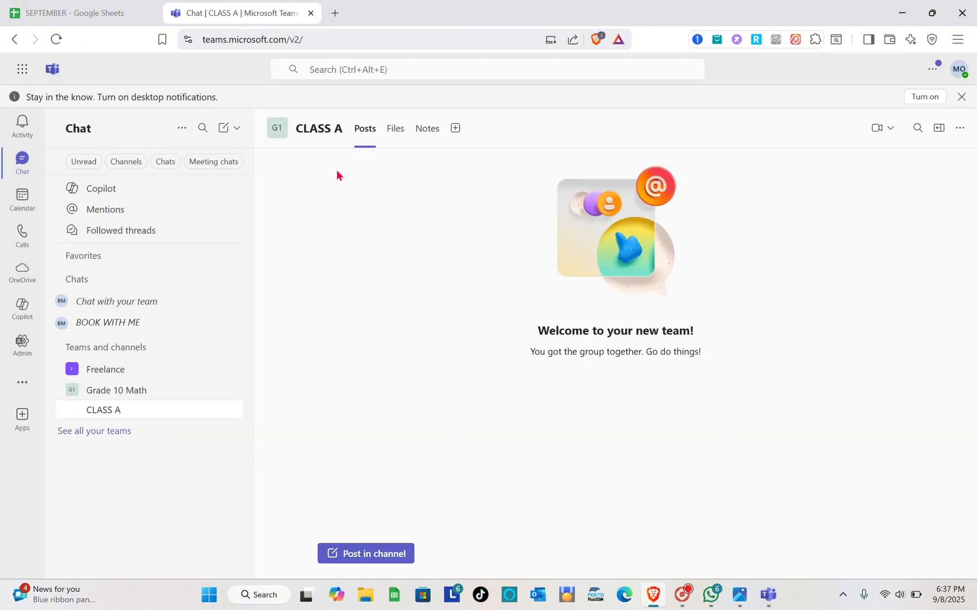
- Look at the post composer in the CLASS A channel and close it without posting
left_click(365, 555)
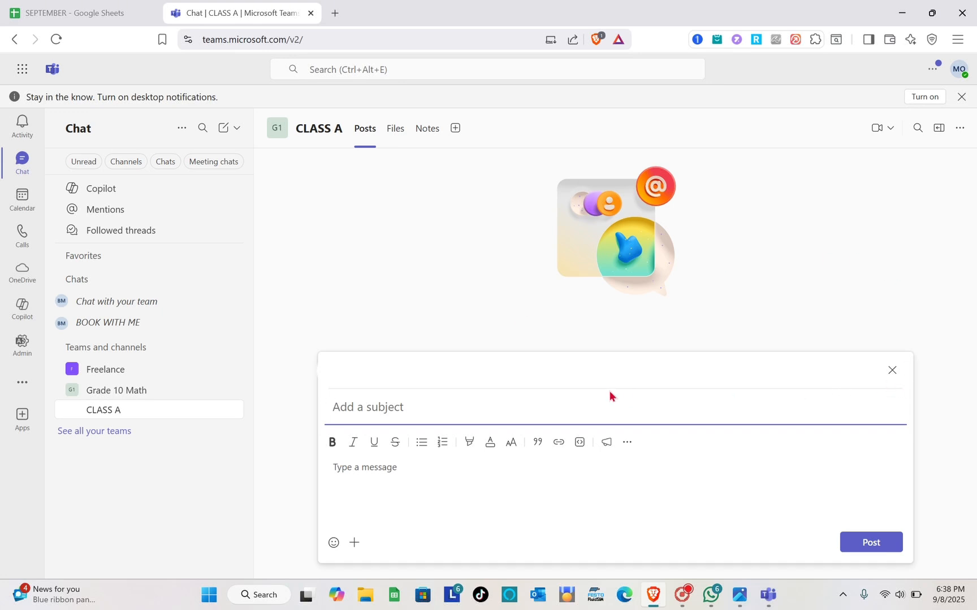
left_click(891, 371)
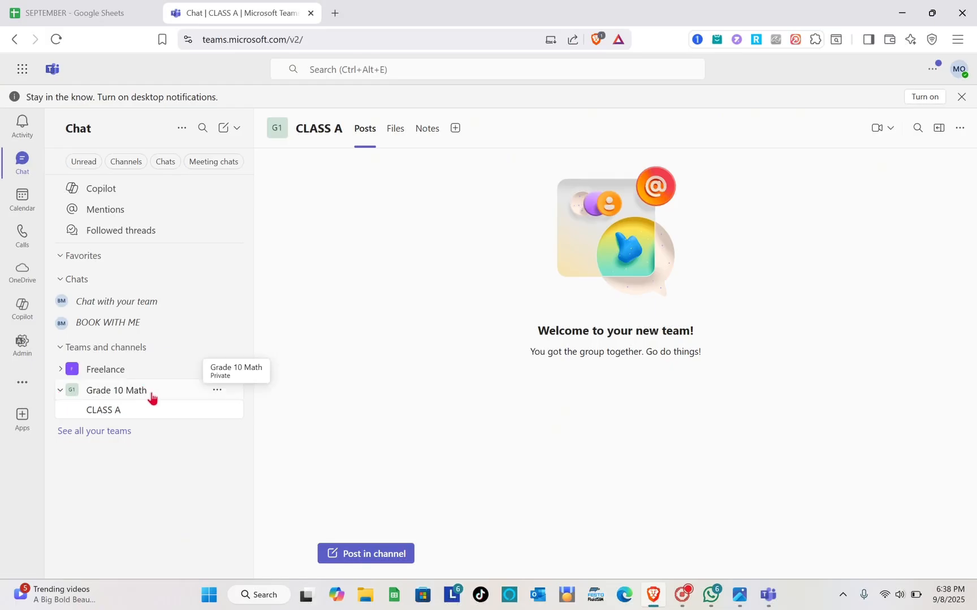
left_click(148, 397)
left_click(137, 395)
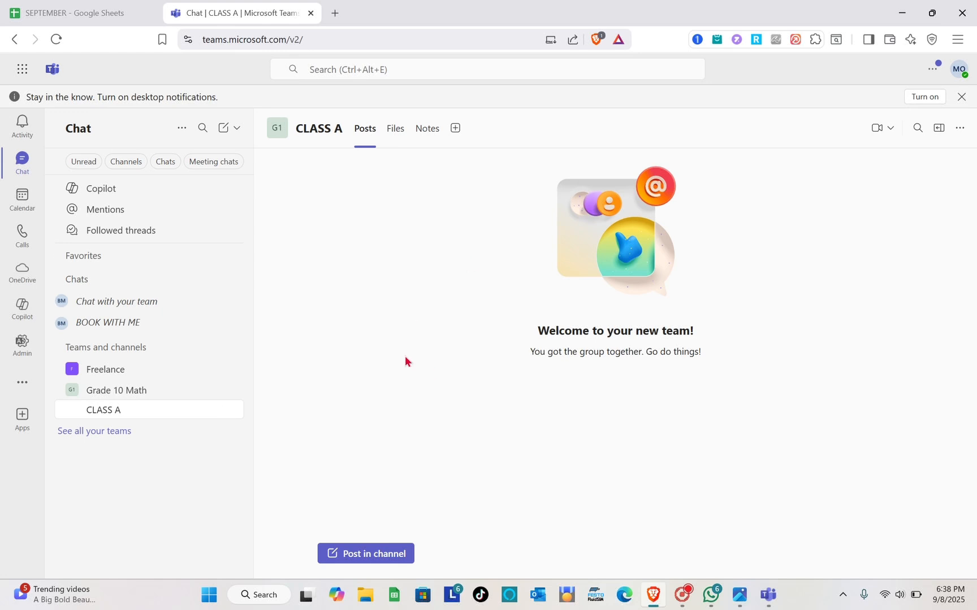
- View the CLASS A channel's files, return to its posts, and check which actions and attachments a new post offers
left_click(398, 130)
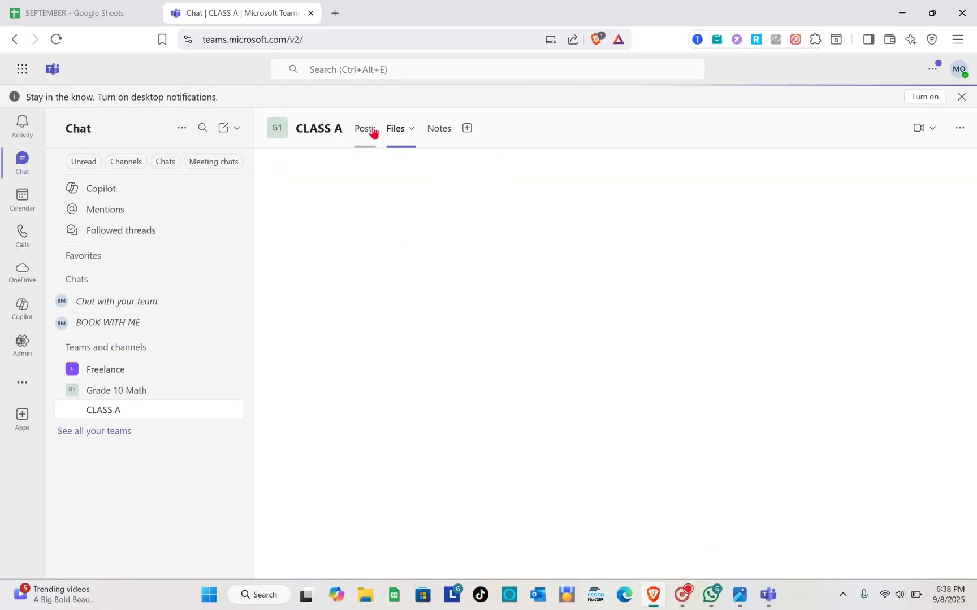
left_click(372, 130)
left_click(384, 554)
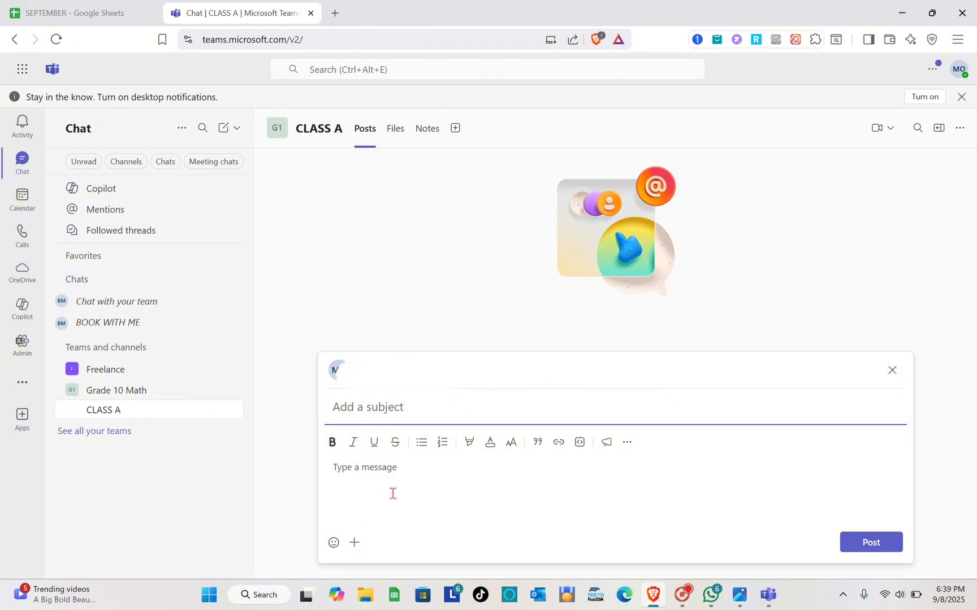
left_click(356, 543)
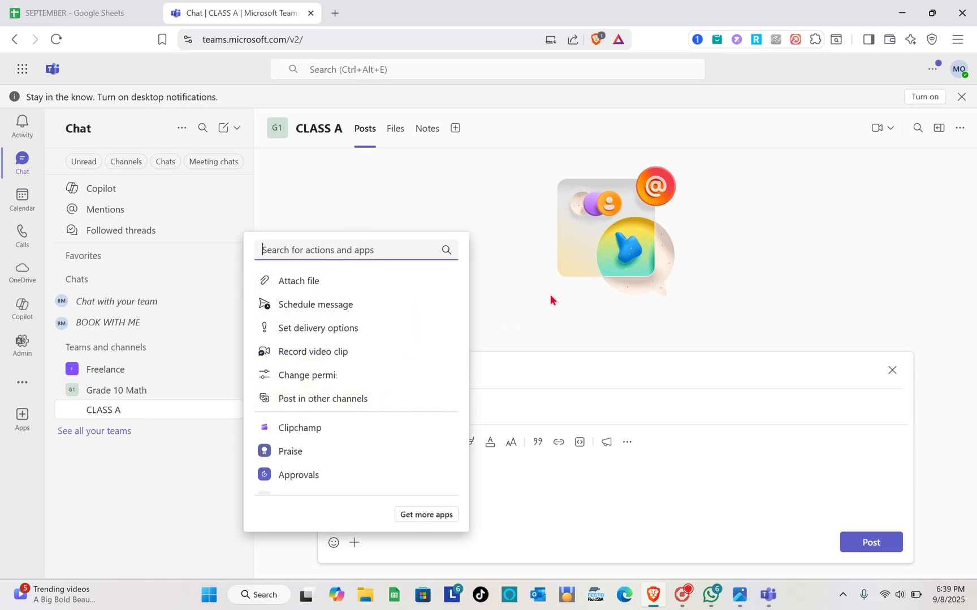
left_click(579, 286)
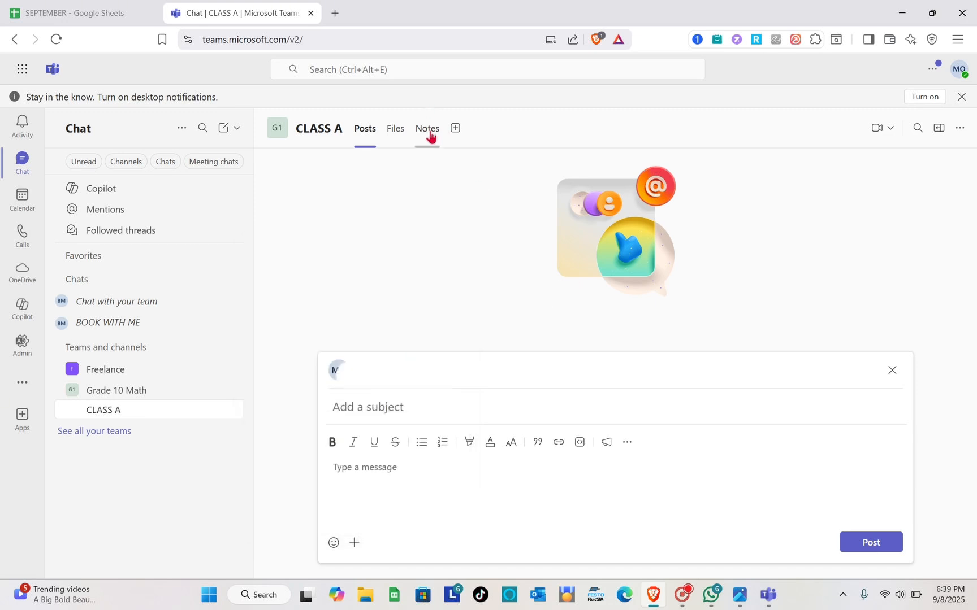
- Open the CLASS A channel's notes and browse the apps that can be added as a tab, without adding any
left_click(428, 129)
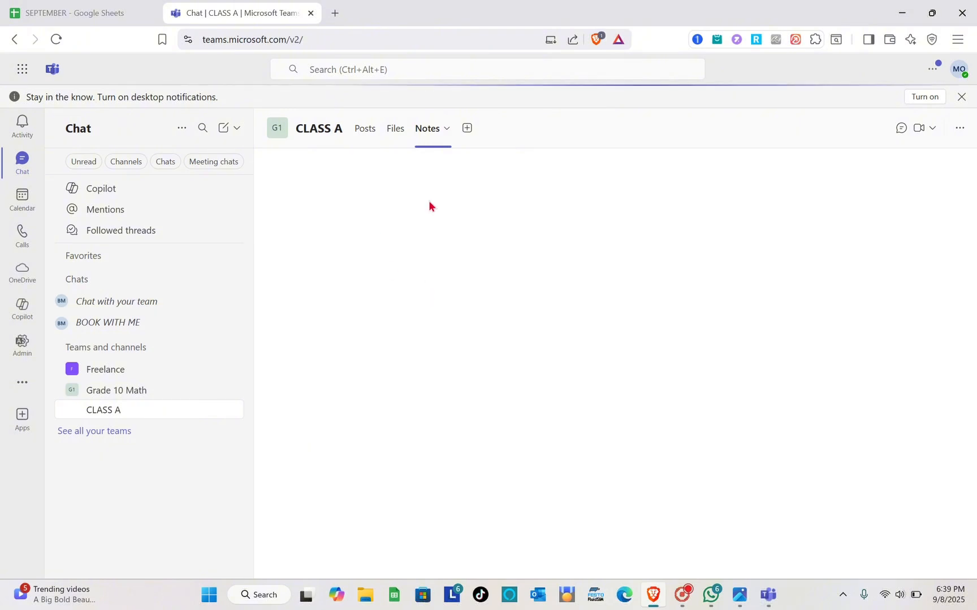
left_click(474, 129)
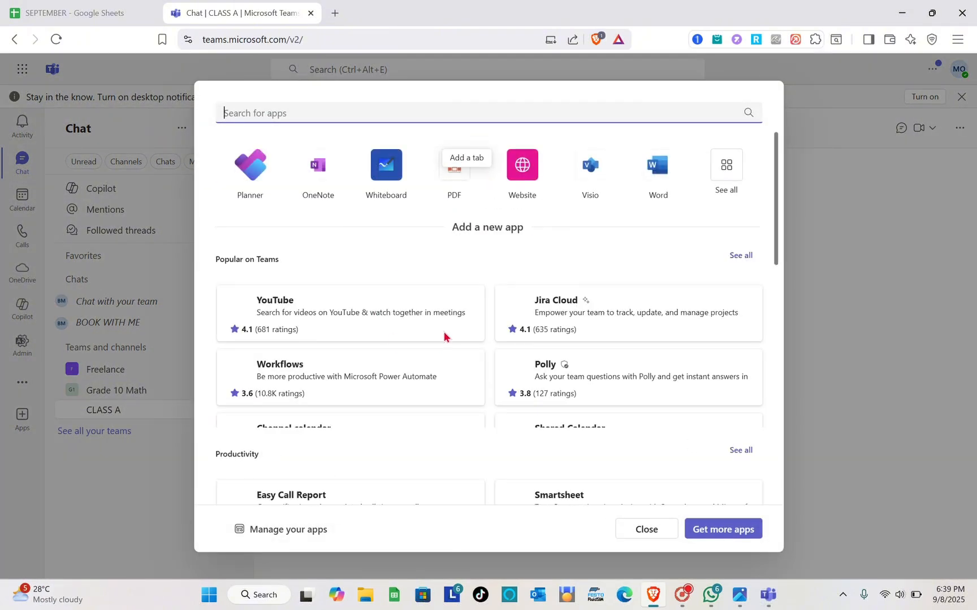
scroll(364, 469, "down", 1)
scroll(364, 393, "up", 1)
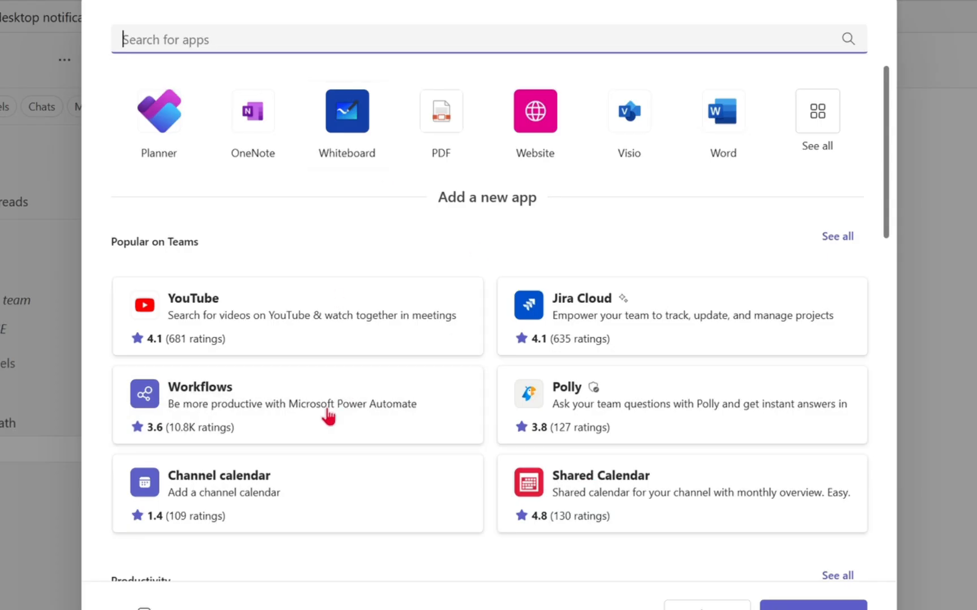
scroll(328, 416, "down", 2)
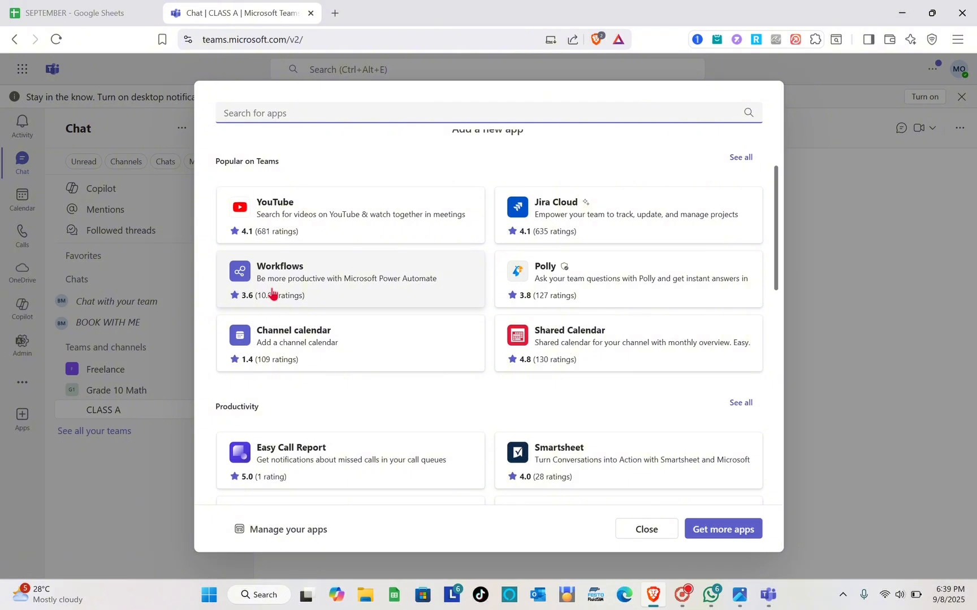
scroll(272, 292, "down", 2)
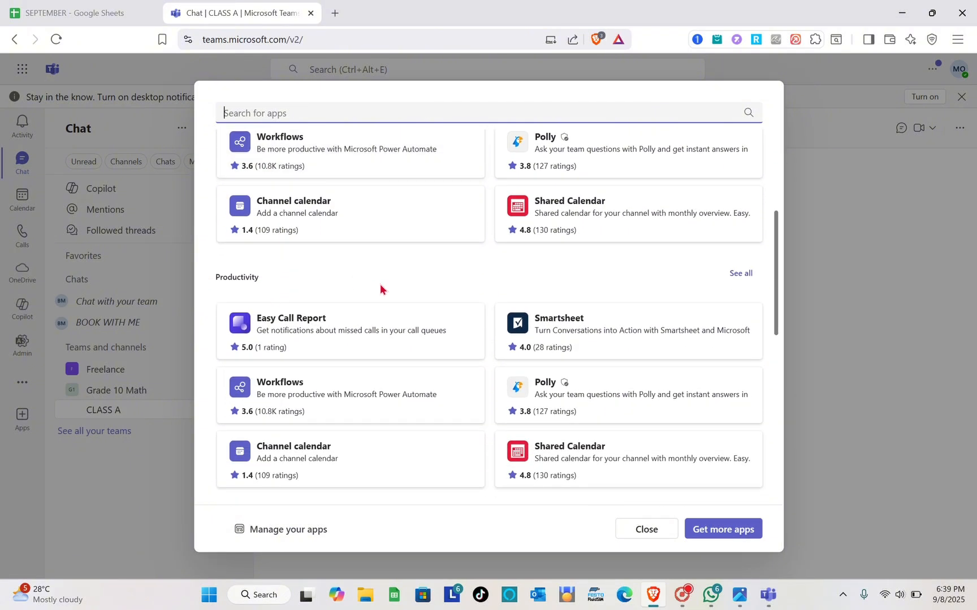
scroll(380, 288, "down", 5)
scroll(752, 237, "up", 4)
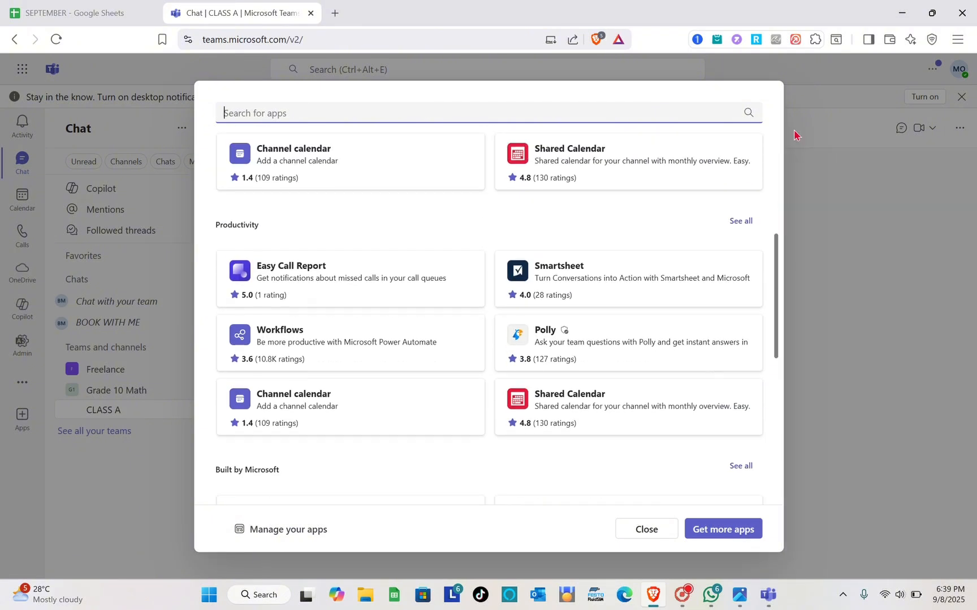
left_click(816, 366)
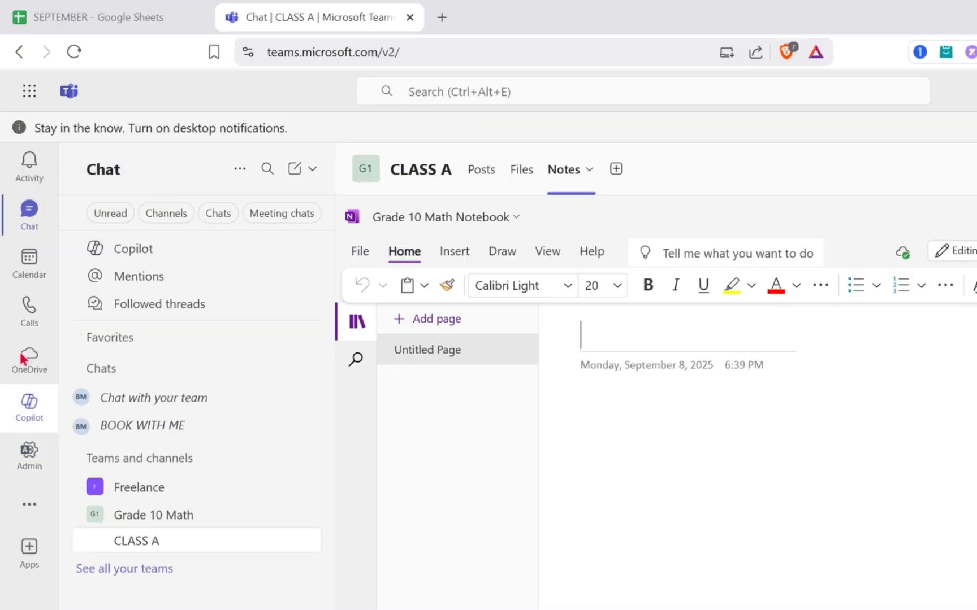
- Open the calendar and look over the current work week
left_click(42, 280)
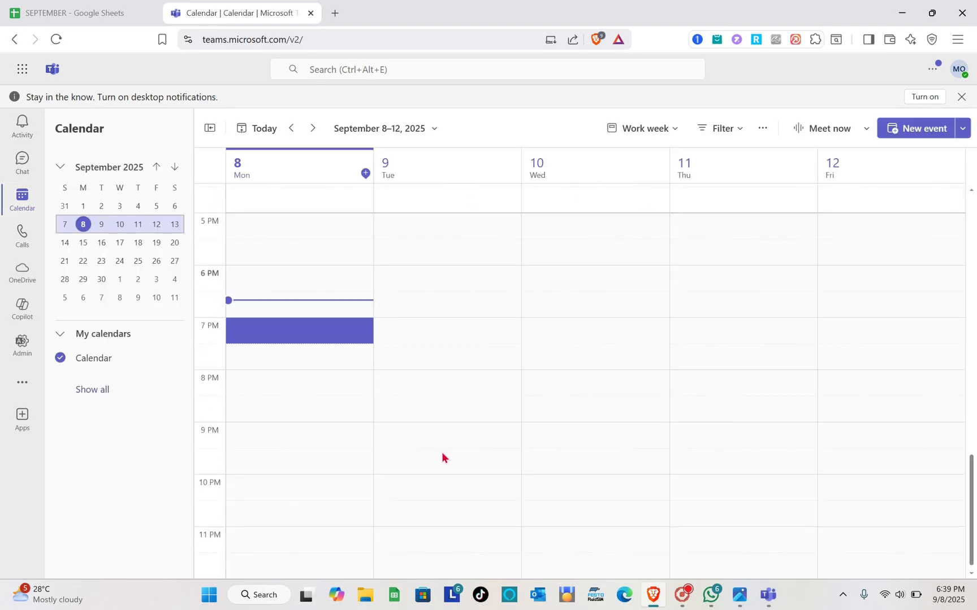
scroll(442, 452, "up", 1)
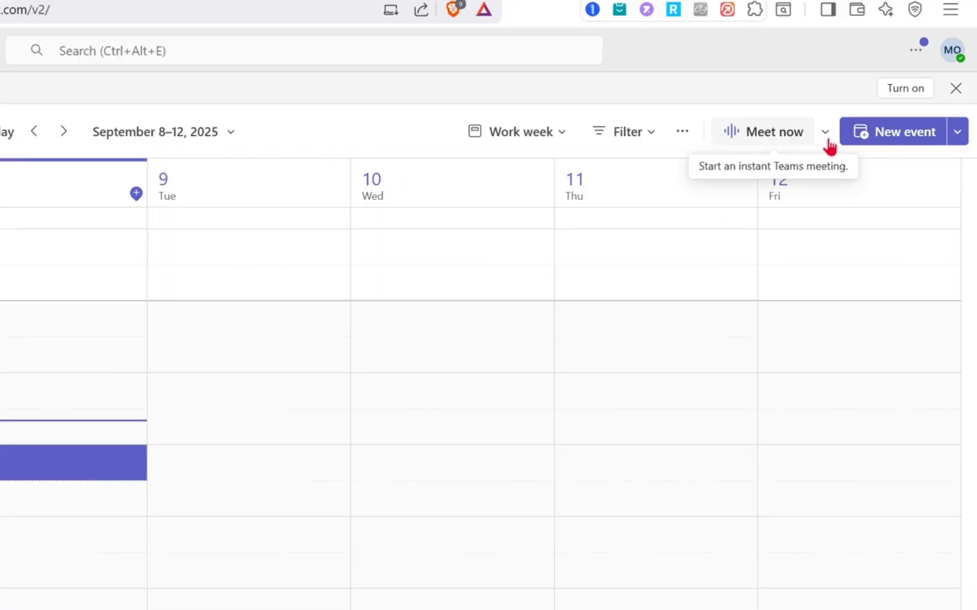
- Draft a new event titled MORNING CLASS from 4:30 PM to 5:00 PM, and dismiss the In-Person Event tip
left_click(885, 135)
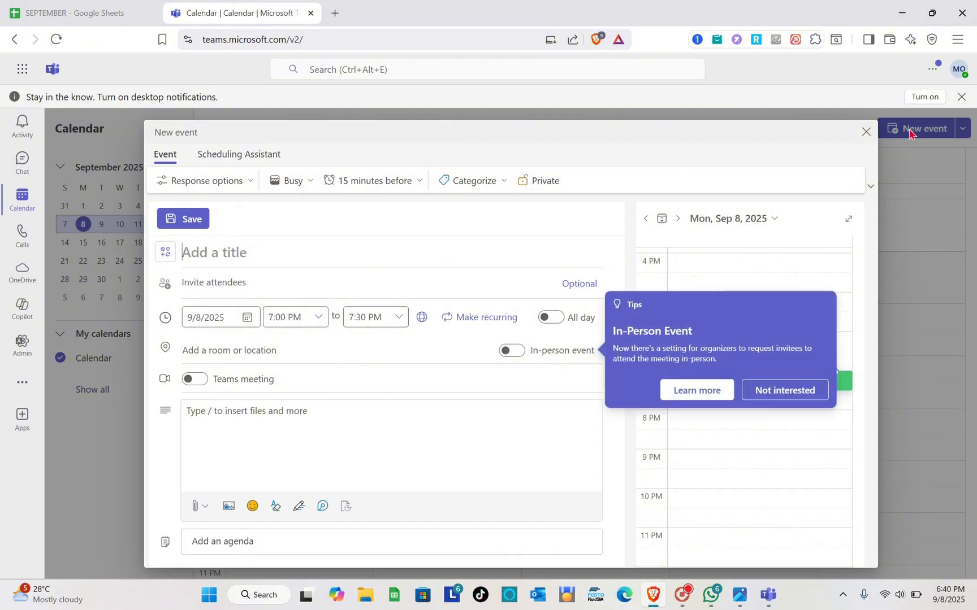
left_click(768, 285)
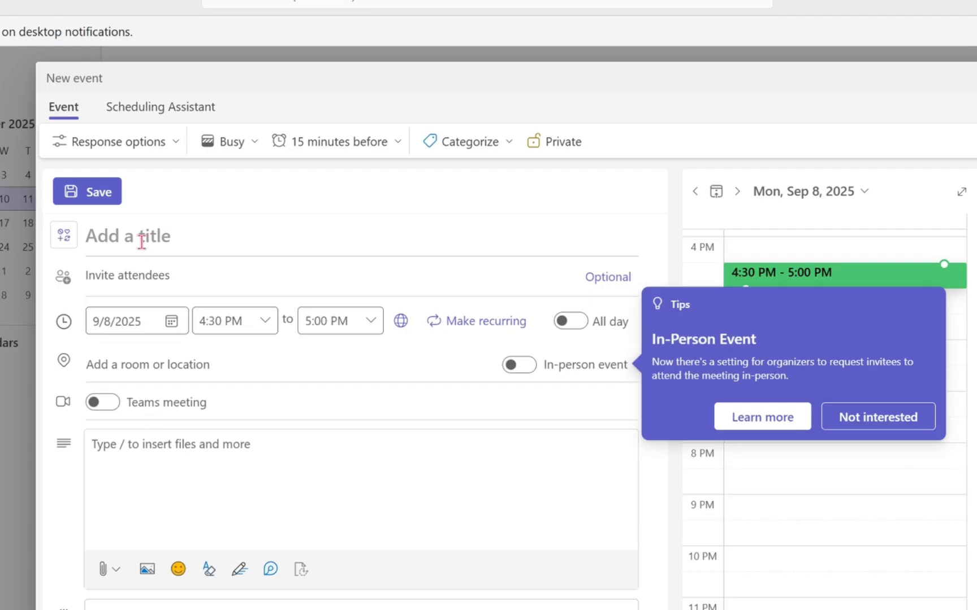
type("MORNING")
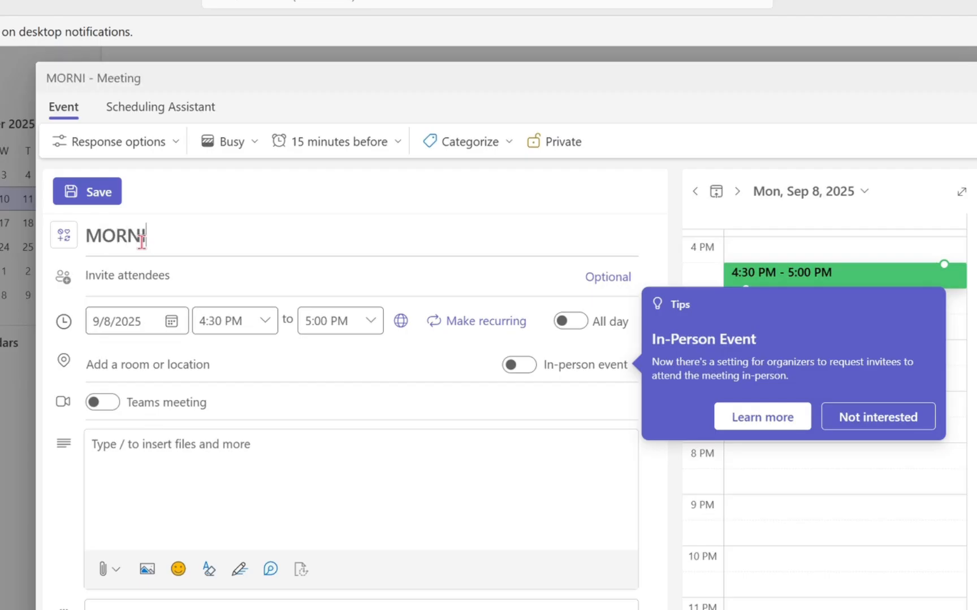
type(" CLASS")
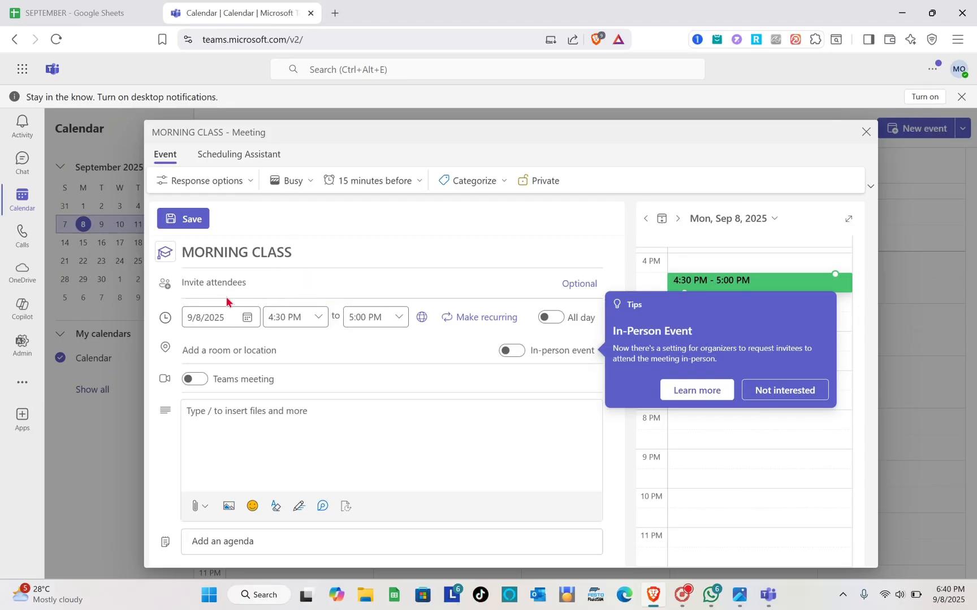
left_click(273, 284)
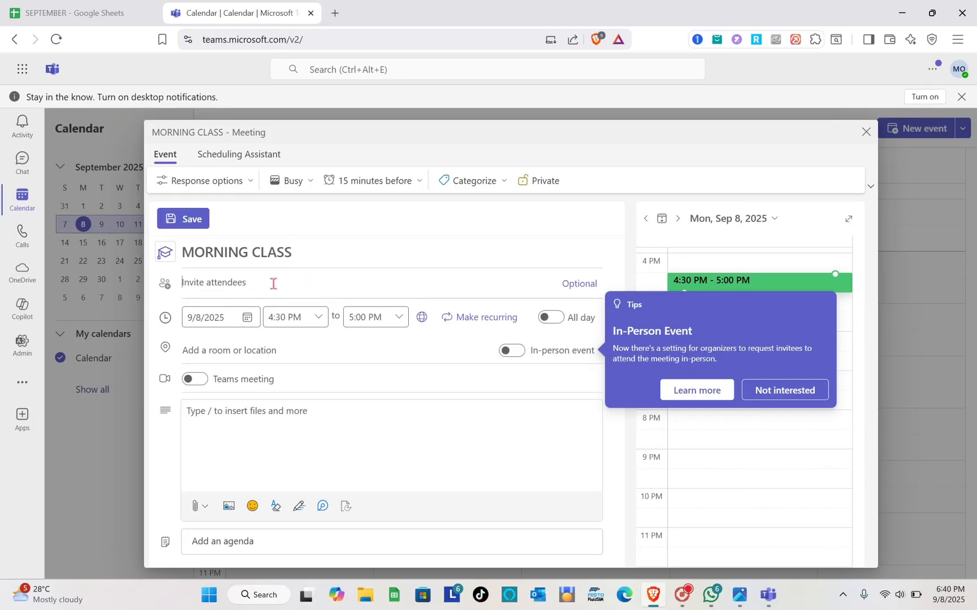
left_click(776, 389)
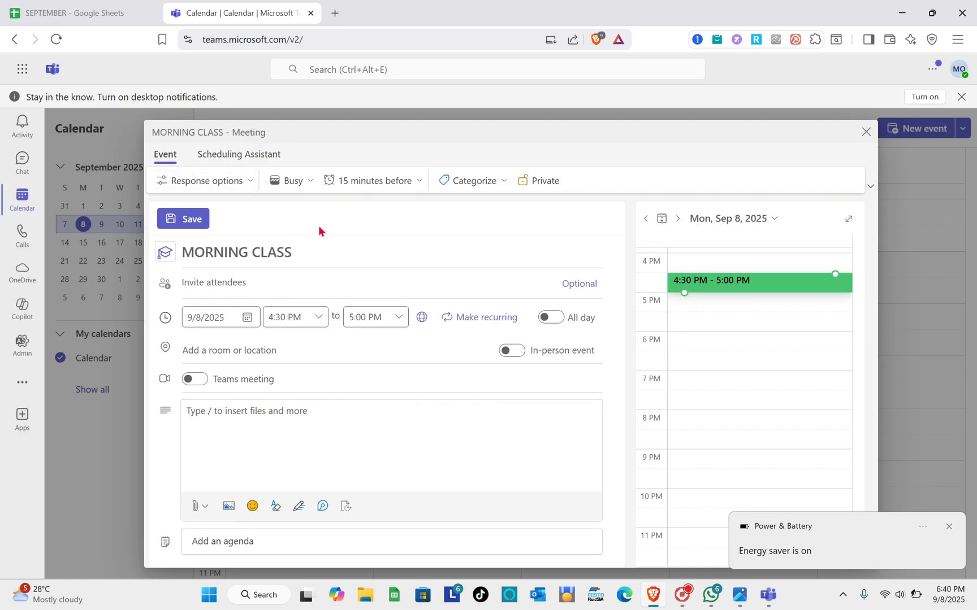
- Examine the event's day schedule, date picker and reminder choices without changing any of them
scroll(697, 305, "up", 3)
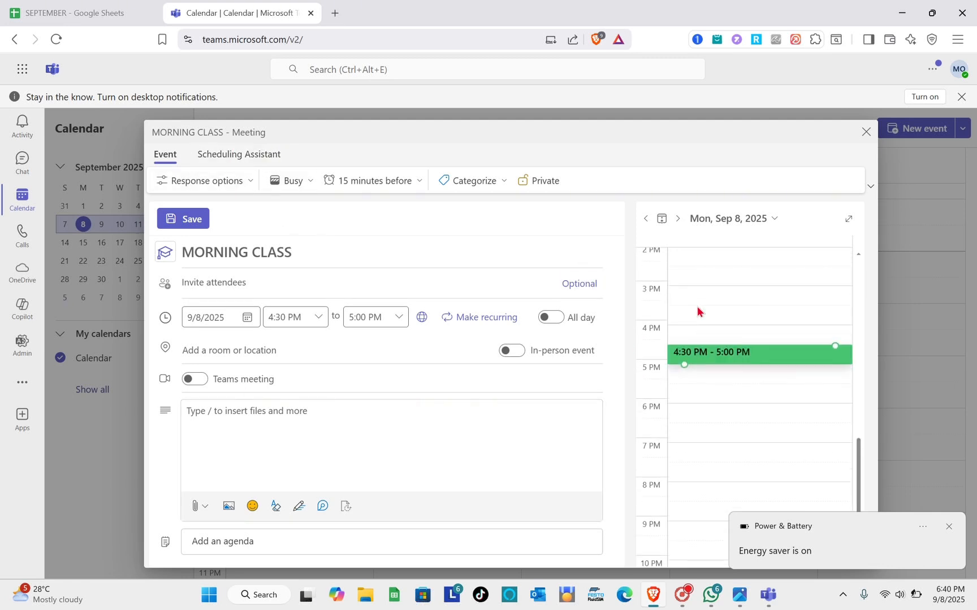
scroll(702, 321, "down", 2)
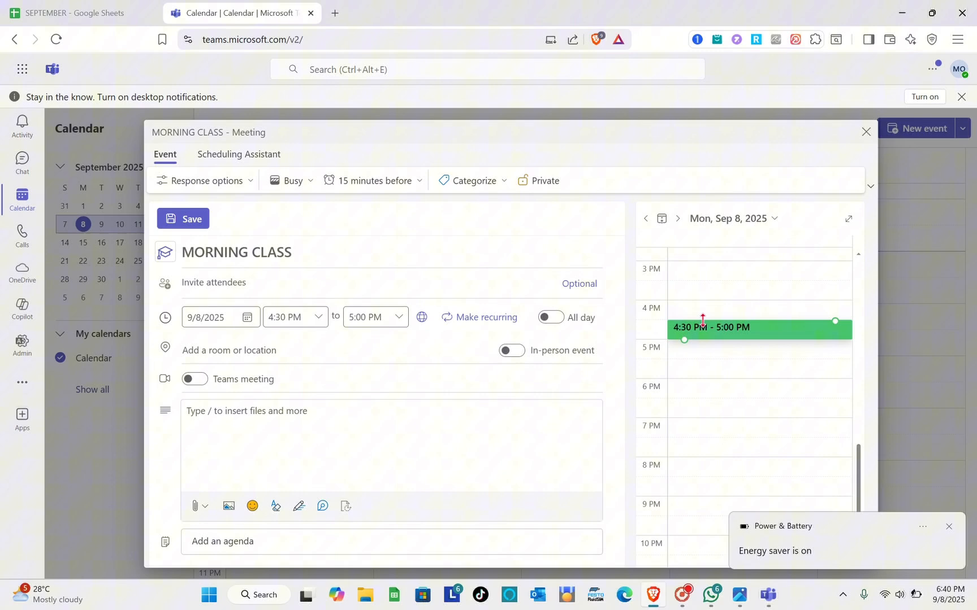
left_click(772, 219)
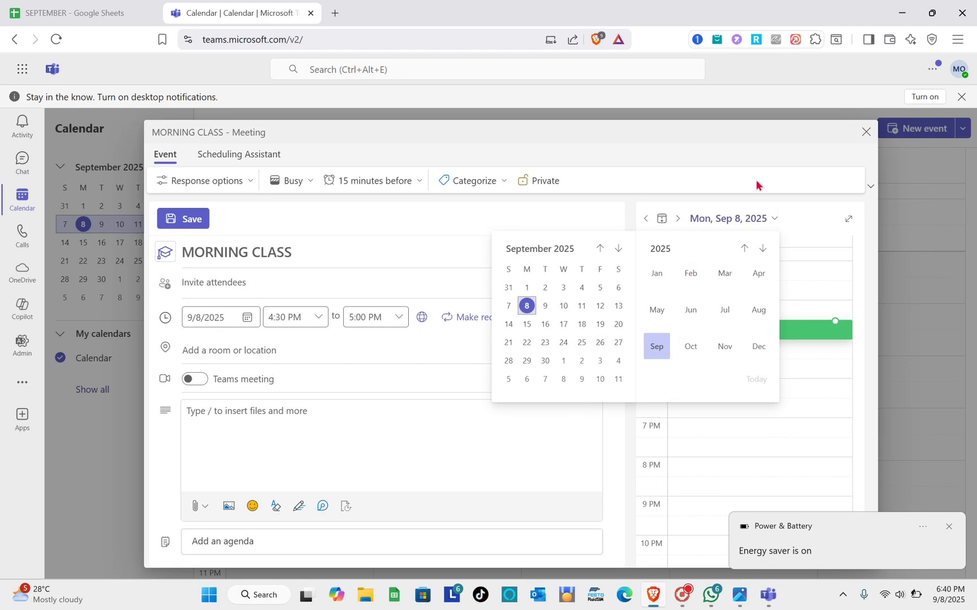
left_click(868, 229)
scroll(714, 383, "down", 2)
scroll(713, 383, "up", 3)
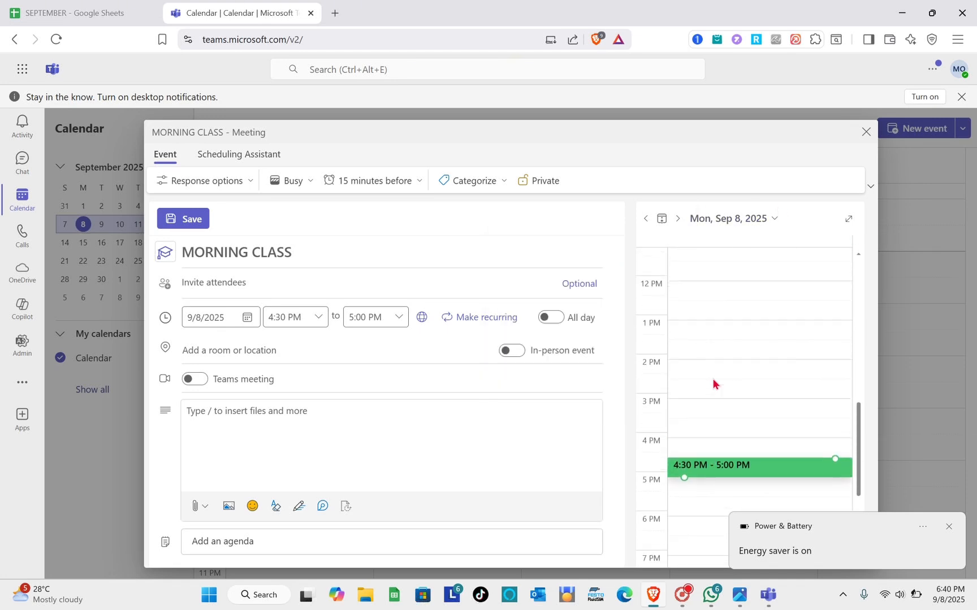
scroll(712, 379, "up", 3)
scroll(707, 418, "down", 6)
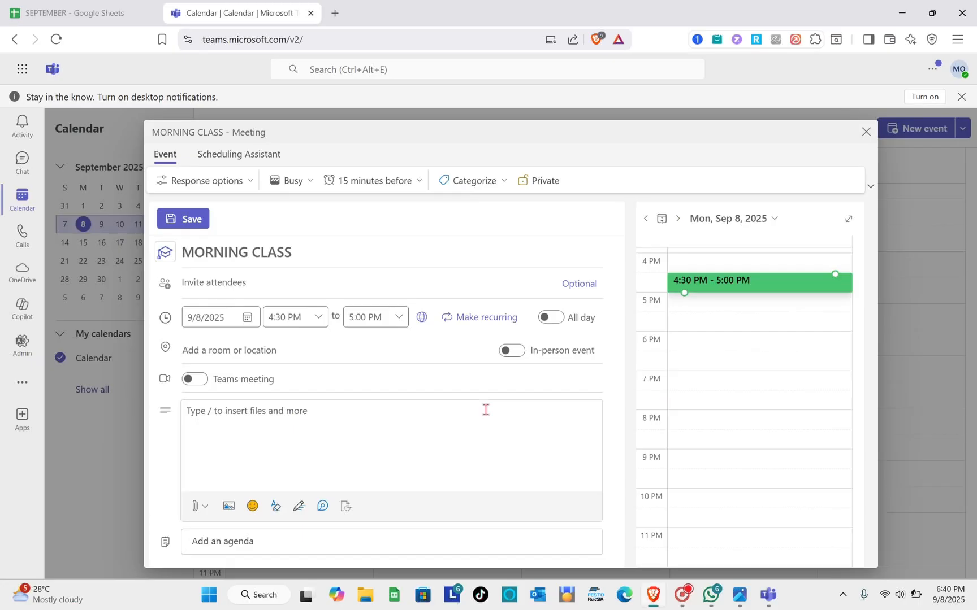
left_click(401, 188)
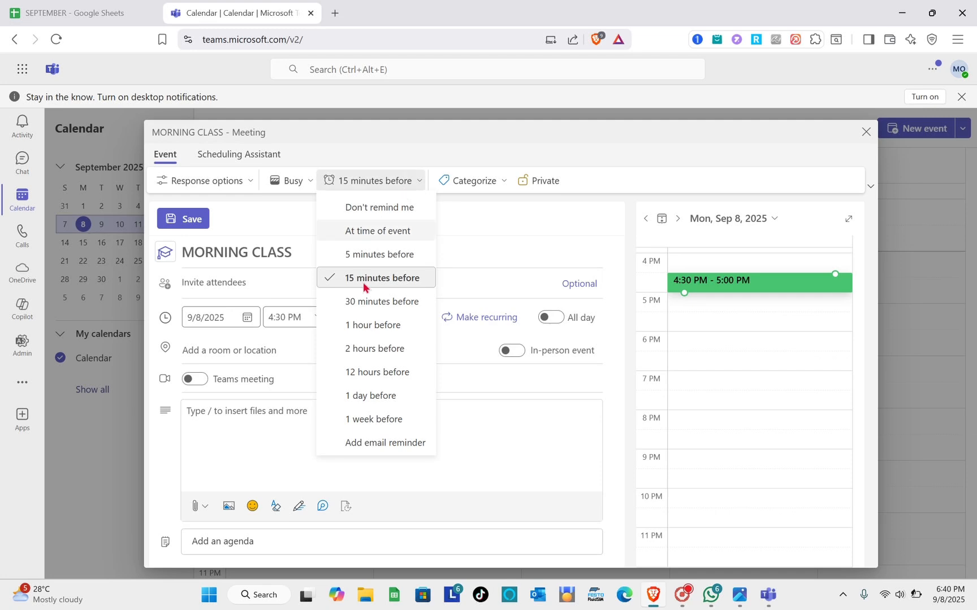
left_click(542, 240)
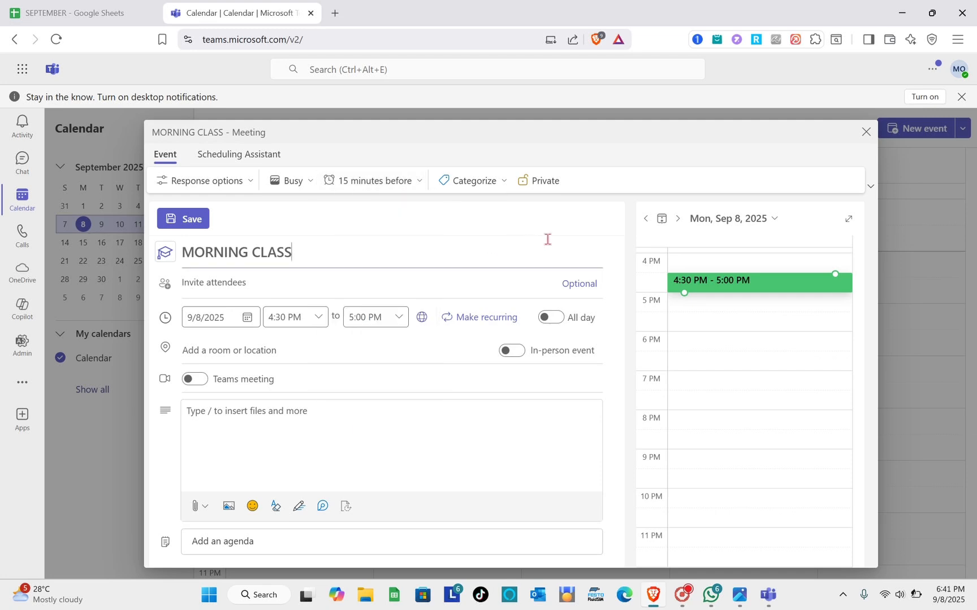
- Assign the Red category to the MORNING CLASS event, and discard the event draft
left_click(474, 182)
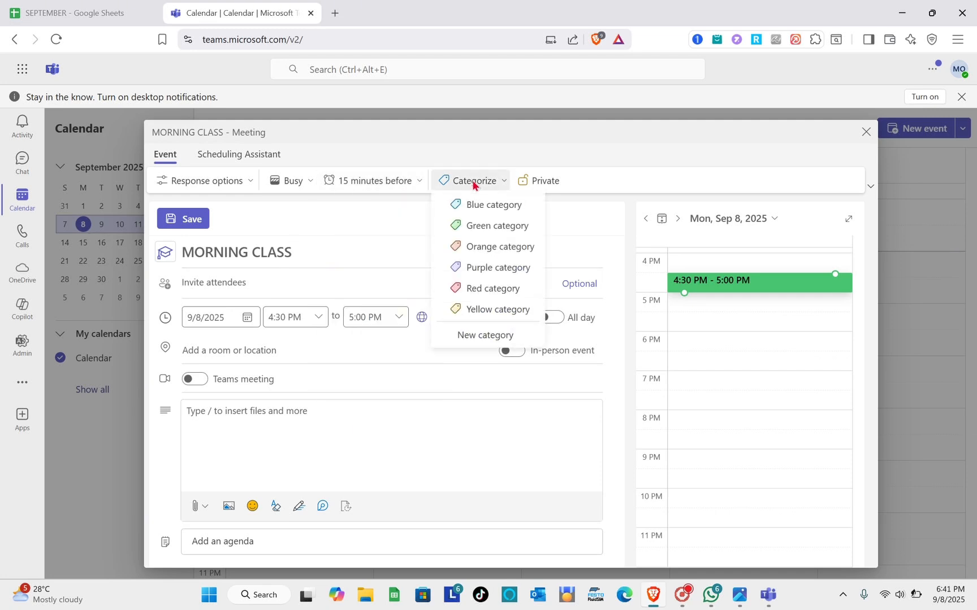
left_click(466, 288)
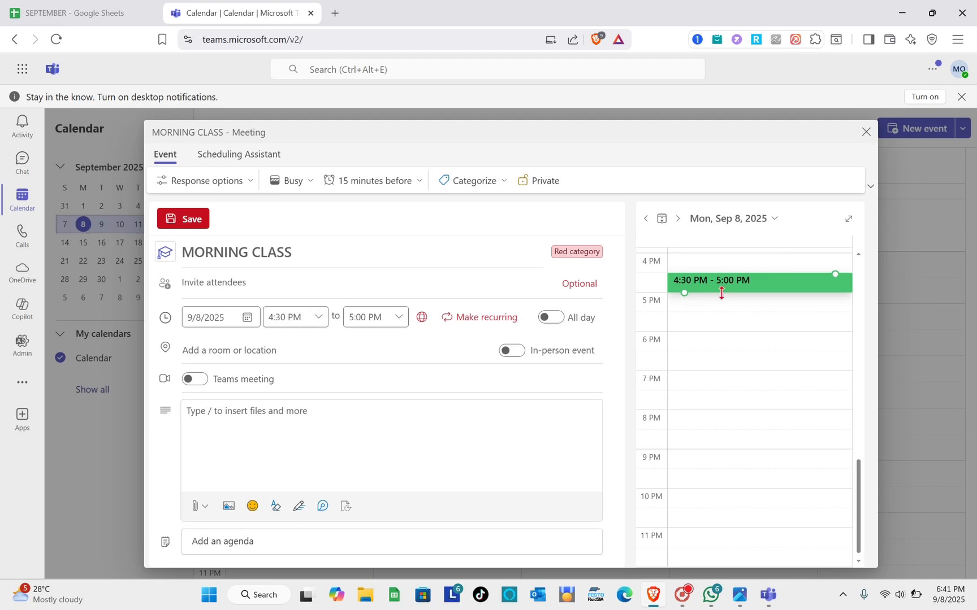
left_click(866, 133)
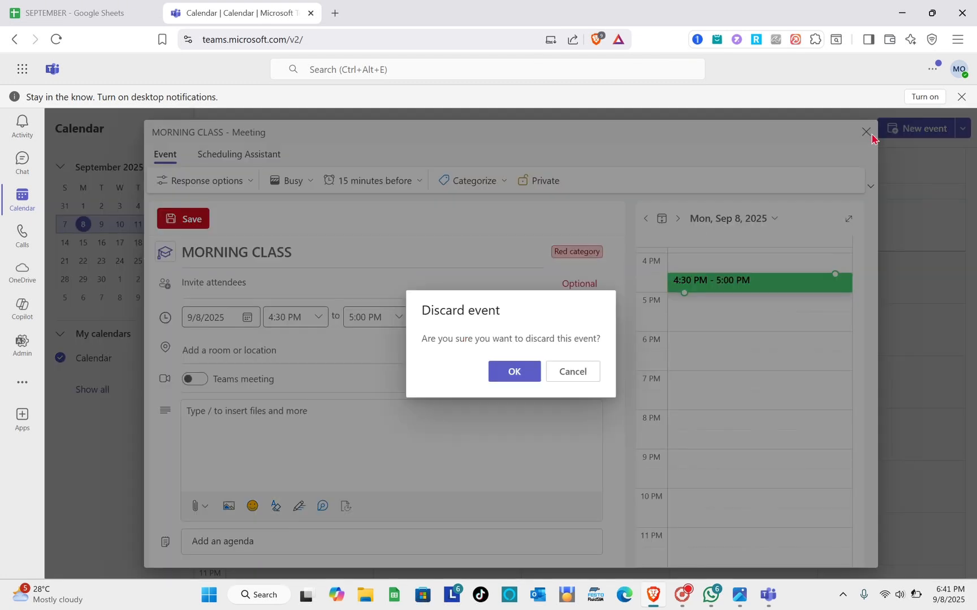
left_click(512, 373)
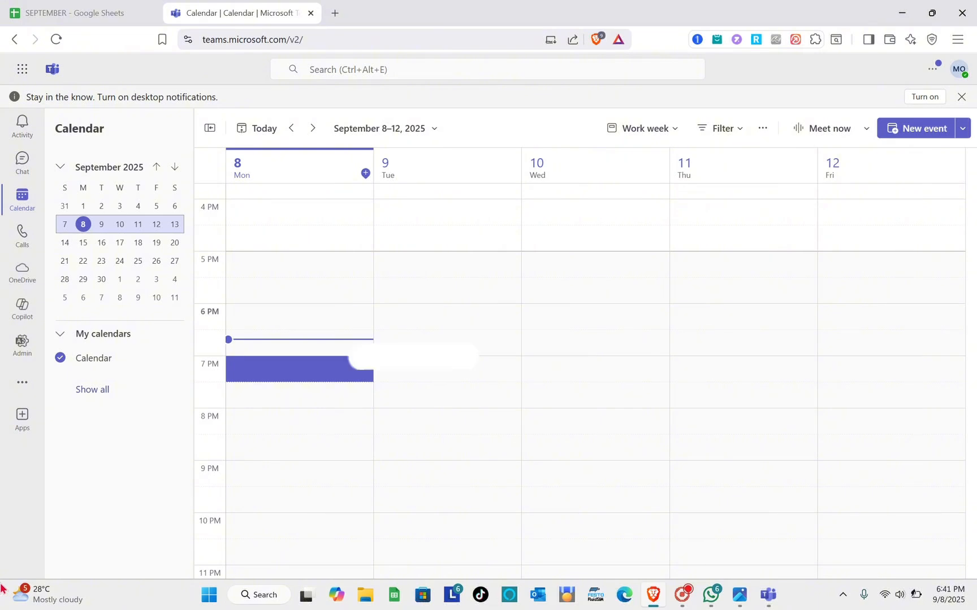
- Start and join an instant meeting, allowing camera, microphone and window management access, and close the invitation dialog
left_click(801, 134)
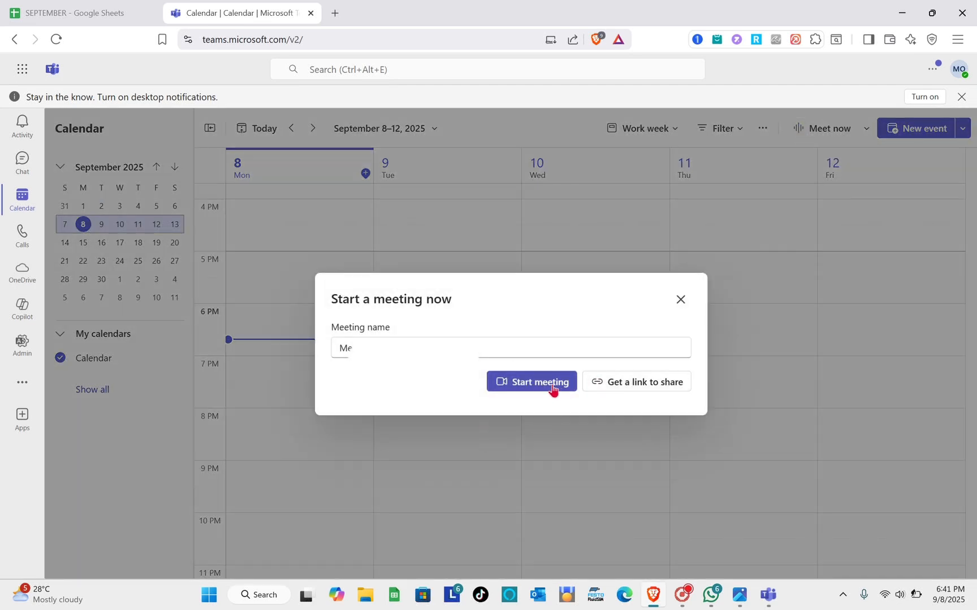
left_click(519, 382)
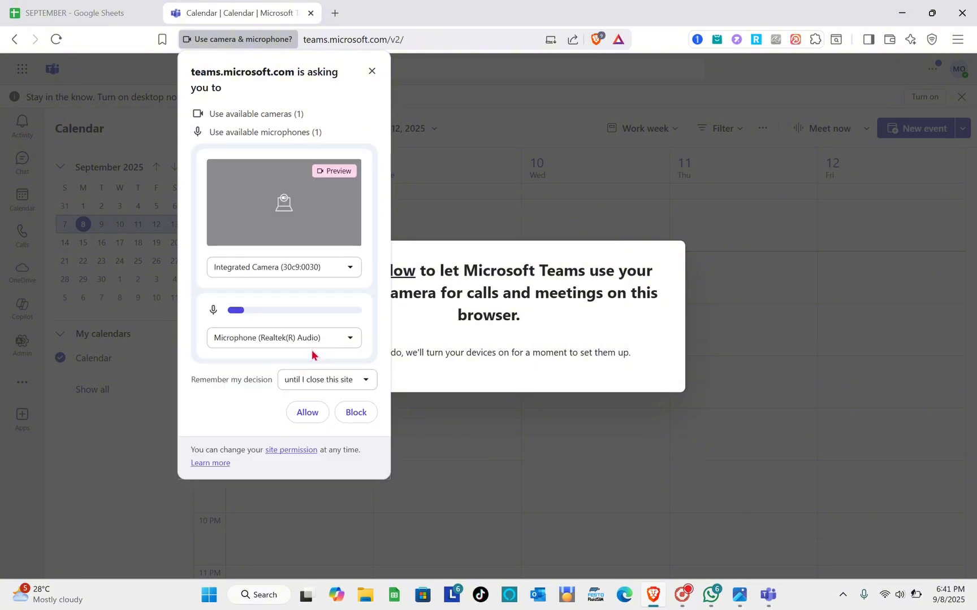
left_click(304, 421)
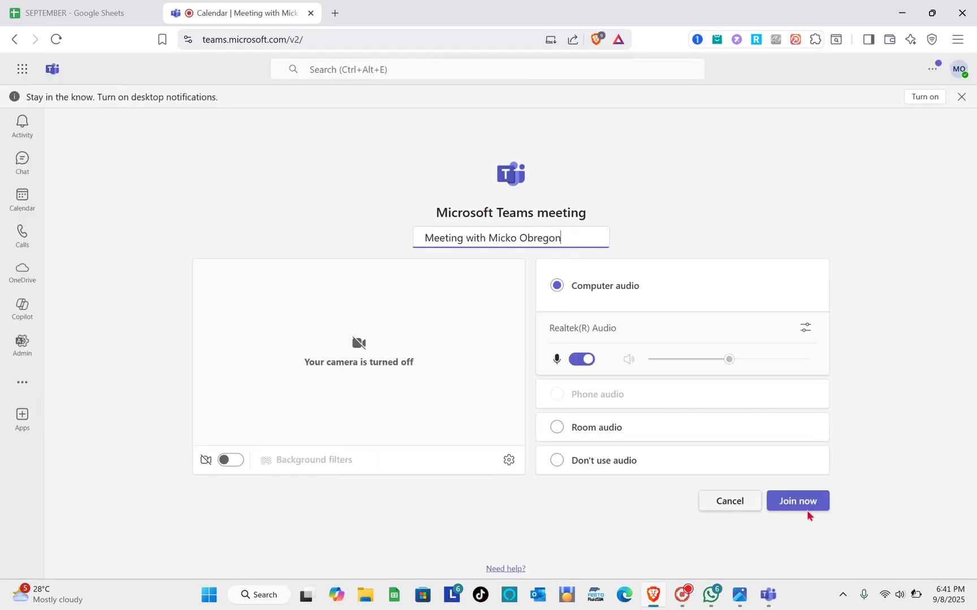
left_click(807, 511)
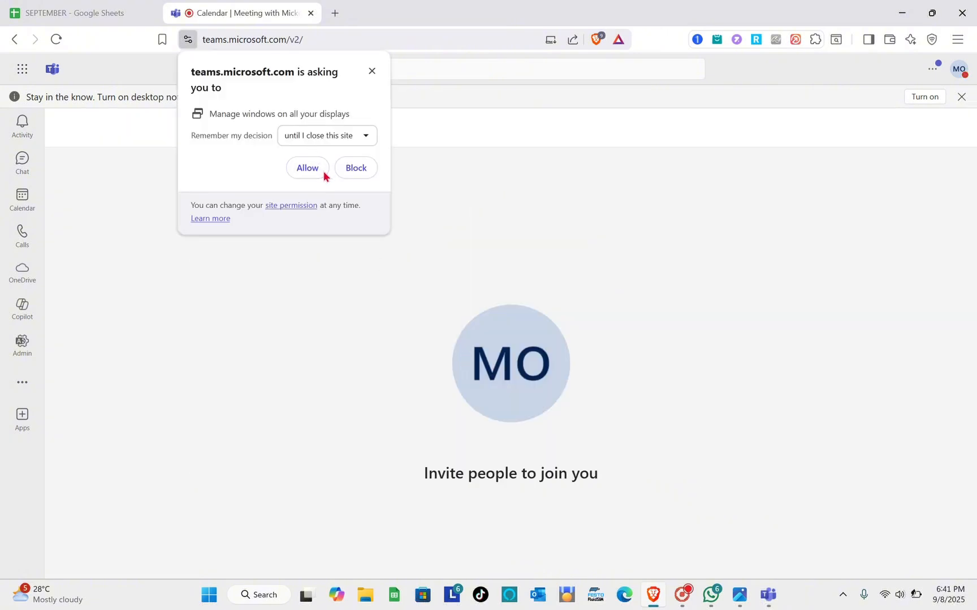
left_click(323, 172)
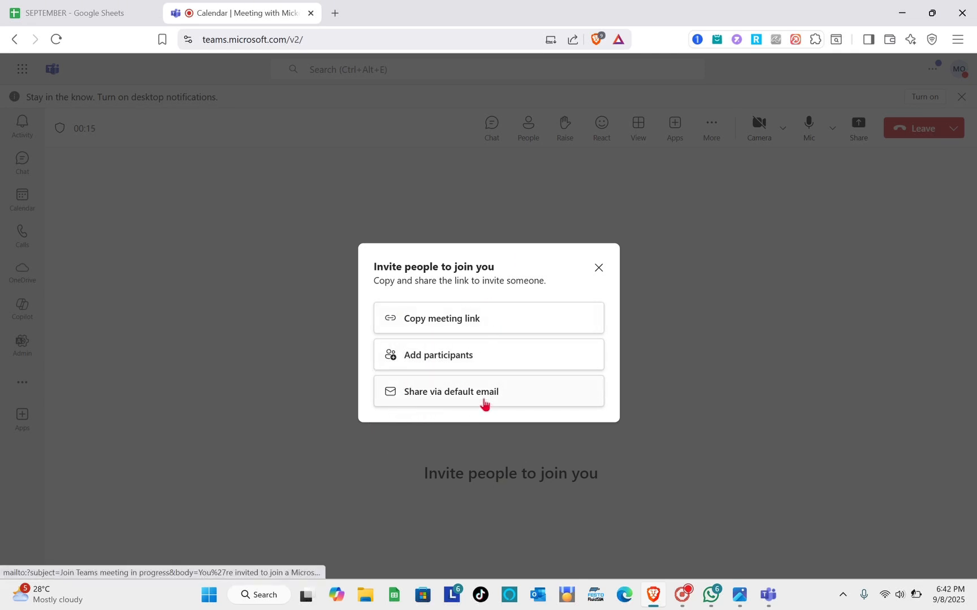
left_click(601, 273)
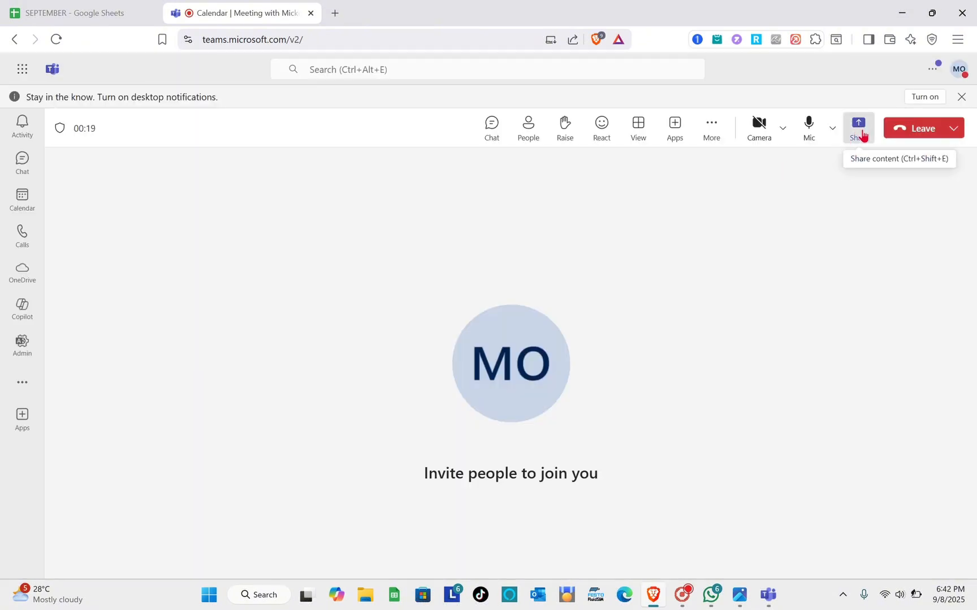
- Check the meeting's content sharing options and its chat, and leave the meeting
left_click(861, 135)
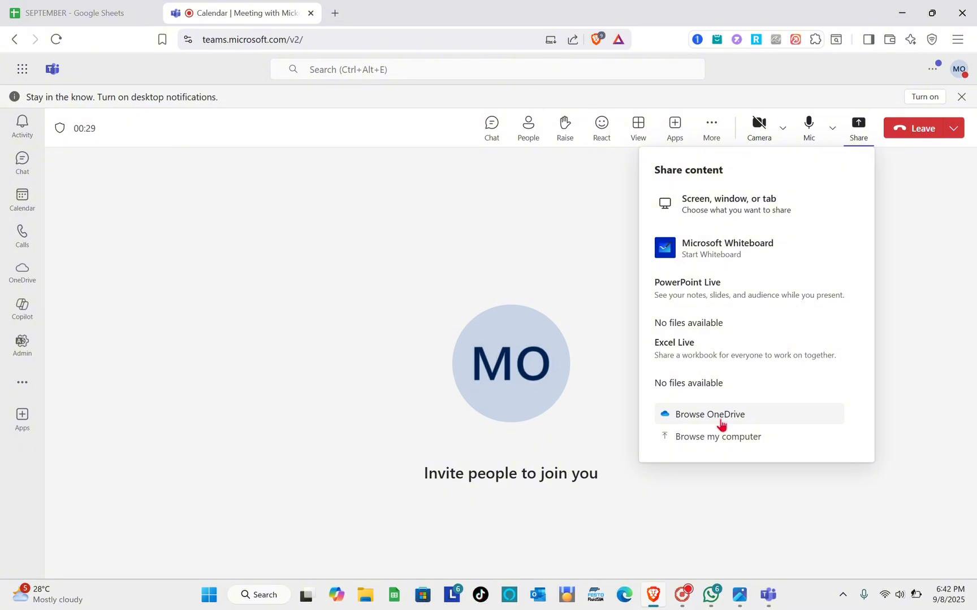
left_click(575, 251)
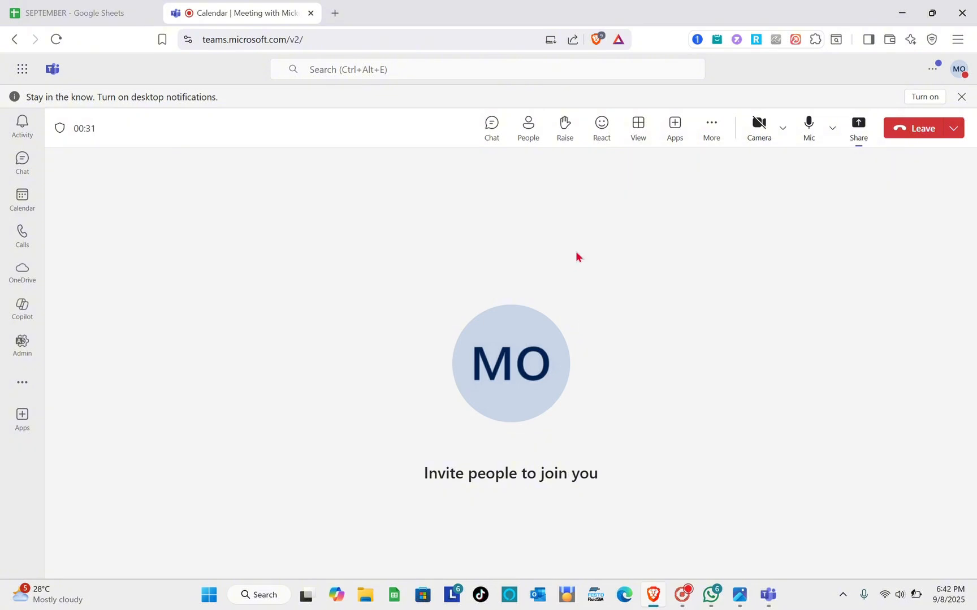
left_click(490, 128)
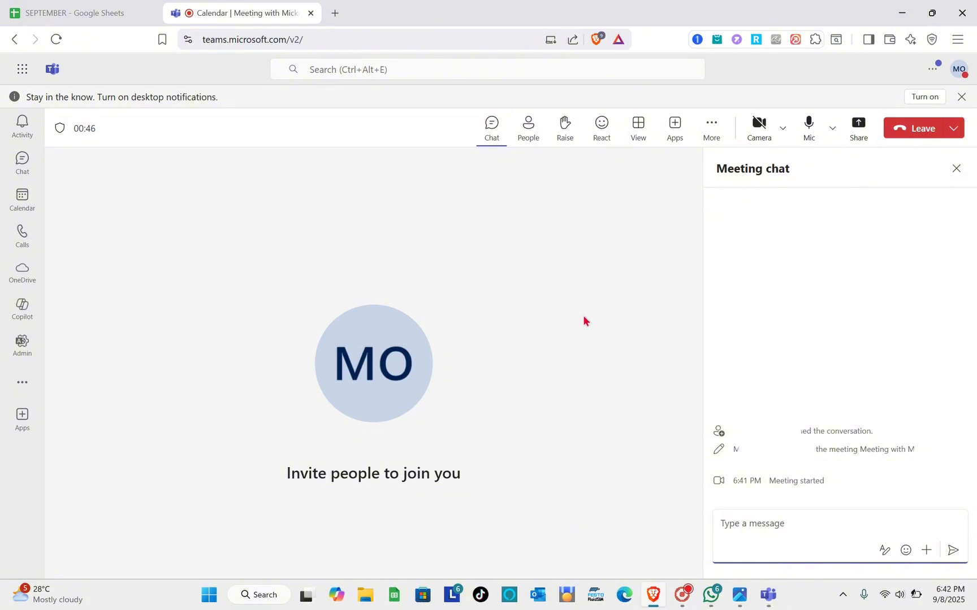
left_click(598, 347)
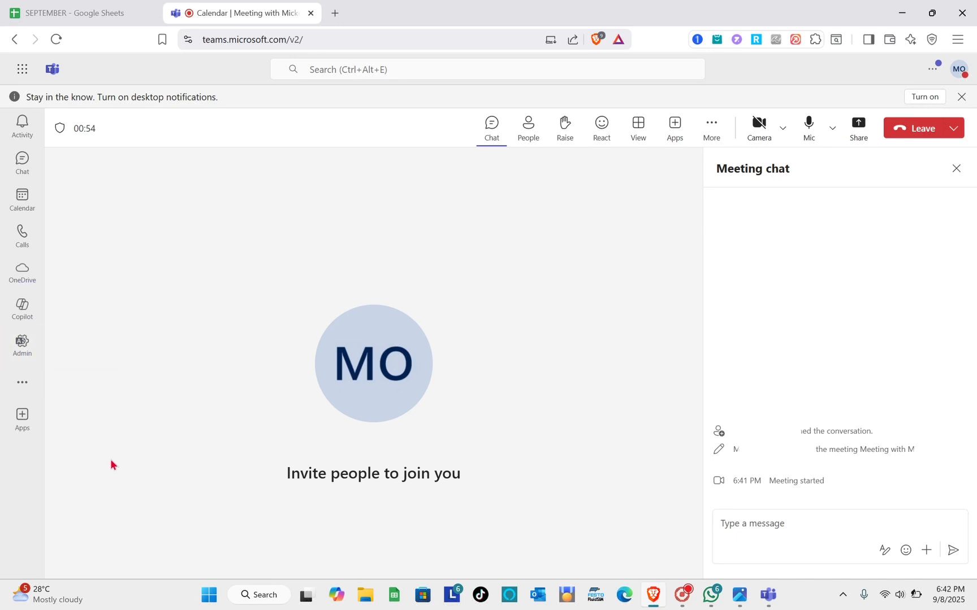
left_click(930, 128)
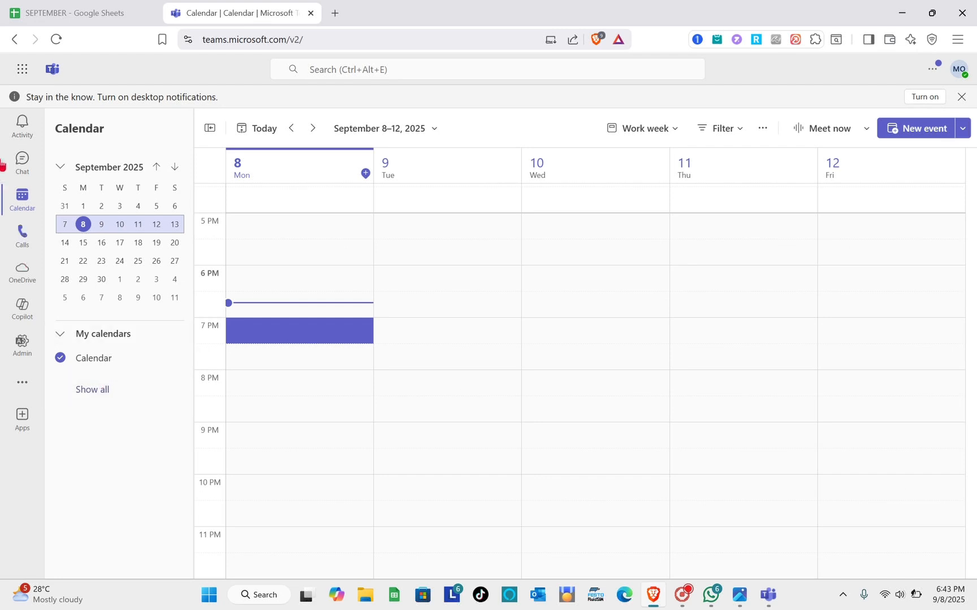
- Return to the chats and open the overview of all teams and channels
left_click(22, 174)
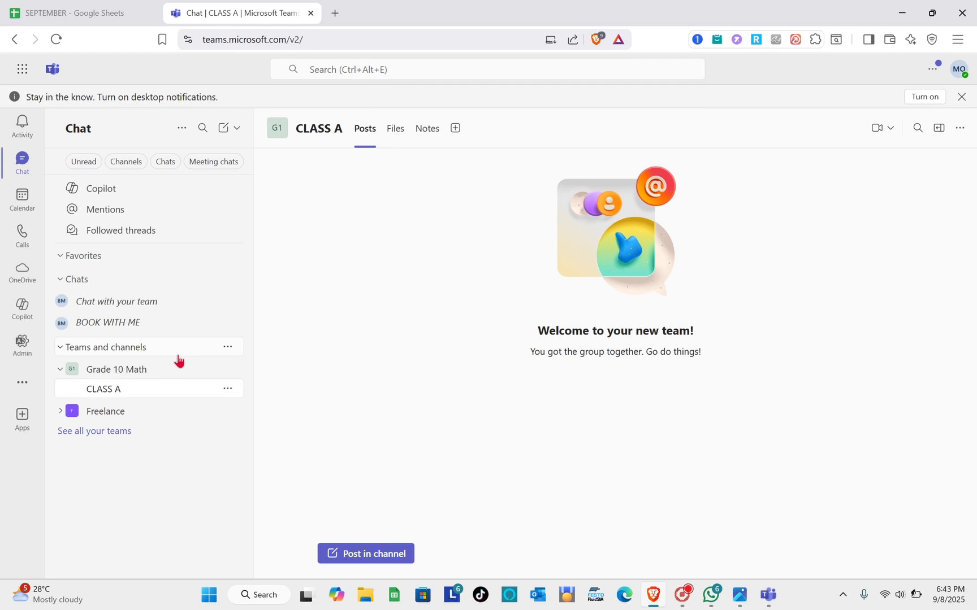
left_click(120, 433)
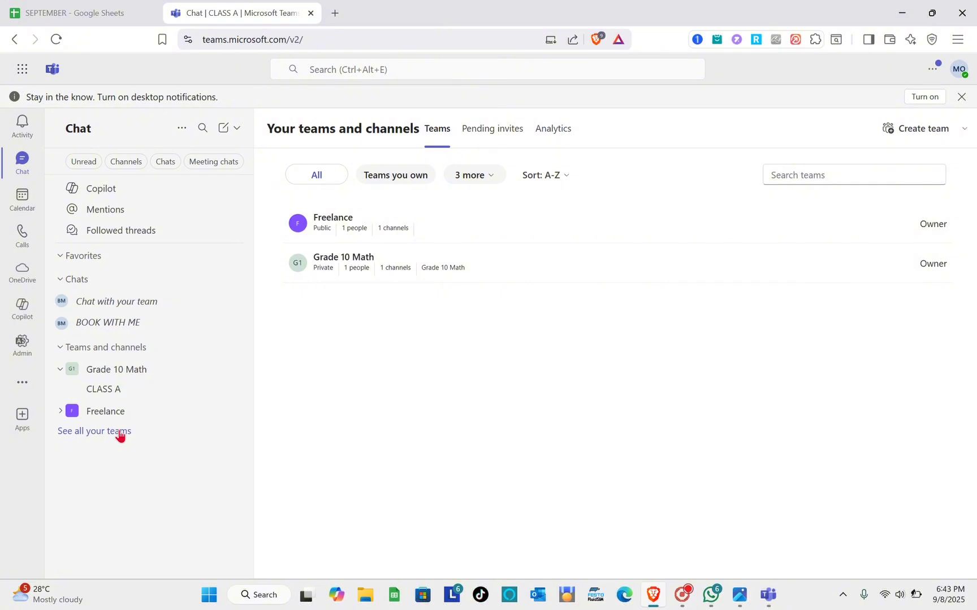